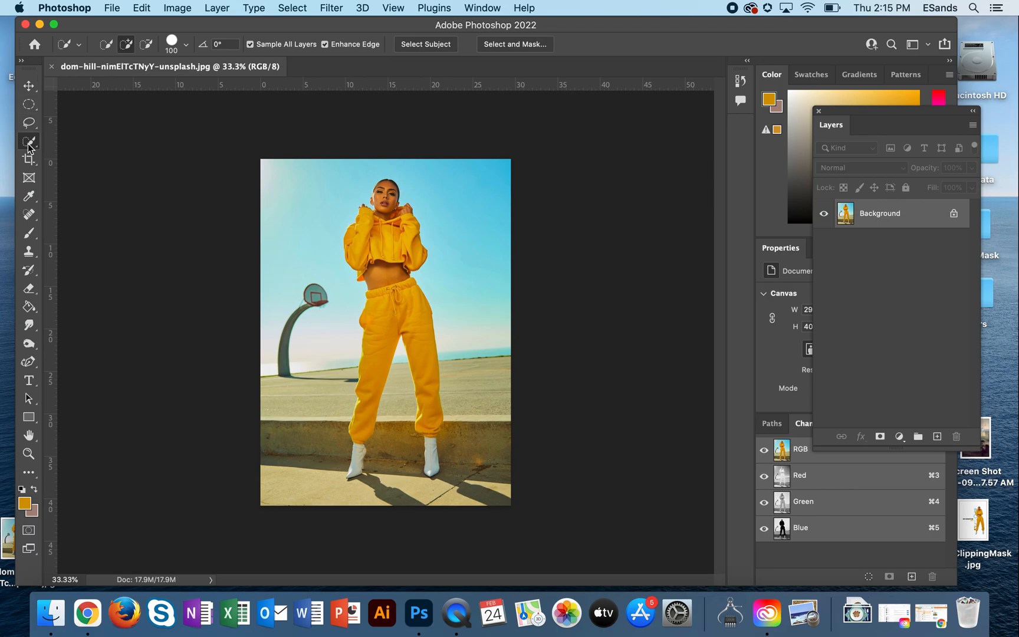
# Select the woman automatically with Select Subject and open the selection in Select and Mask
pyautogui.click(424, 46)
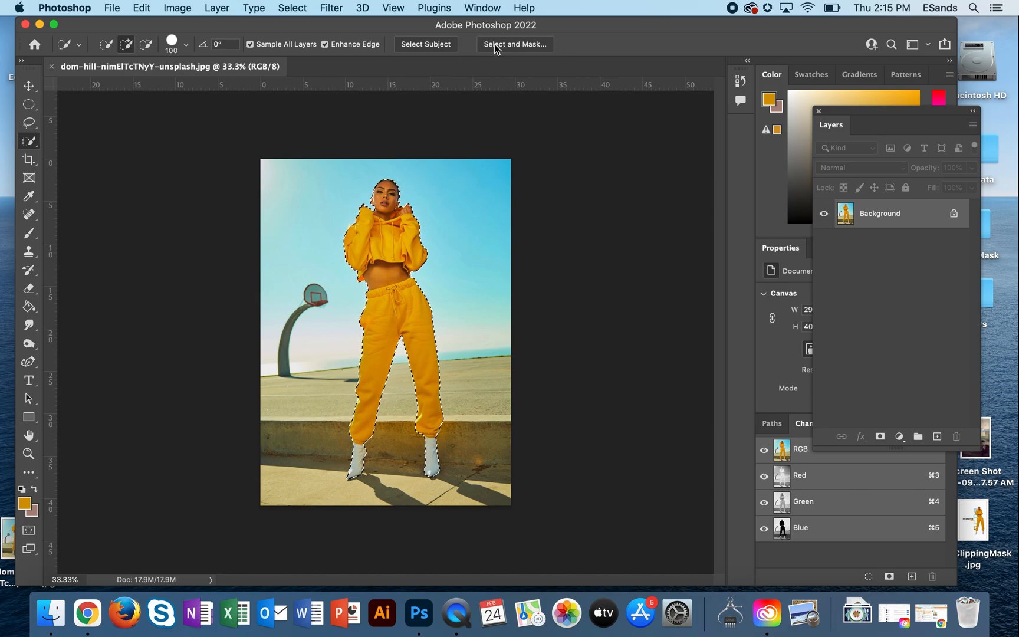
pyautogui.click(534, 46)
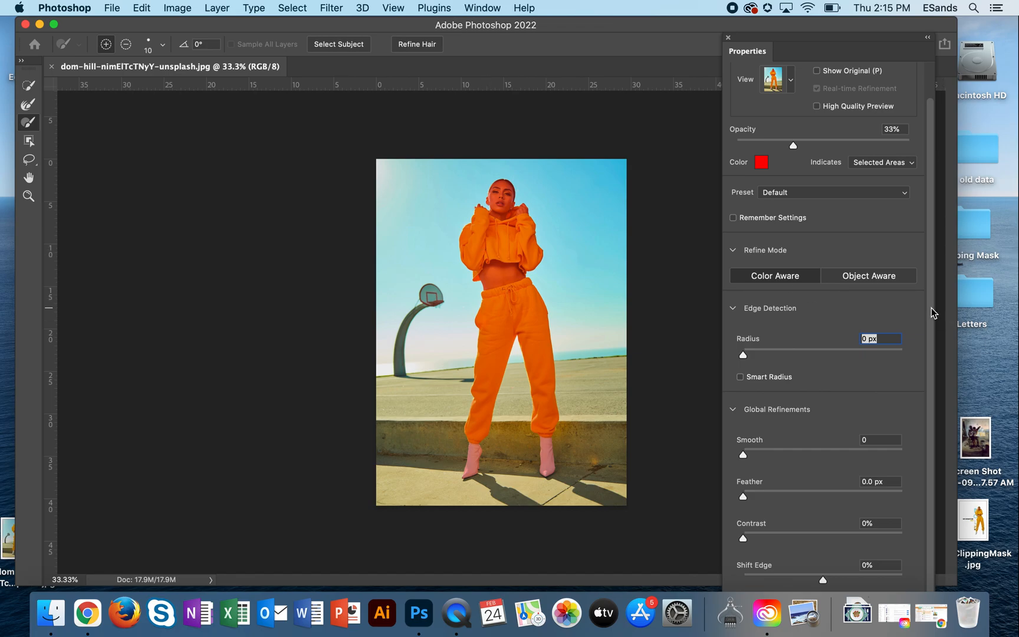
# Try the Onion Skin view and a 96% overlay opacity, ending on the Overlay view at 33% opacity
pyautogui.scroll(2, 933, 313)
pyautogui.click(790, 116)
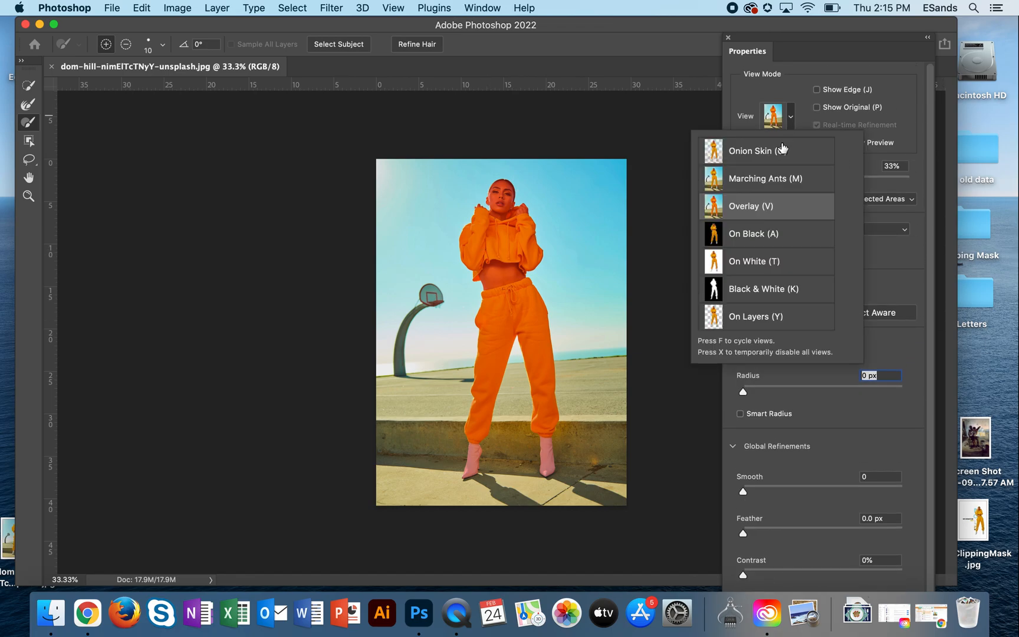
pyautogui.click(782, 149)
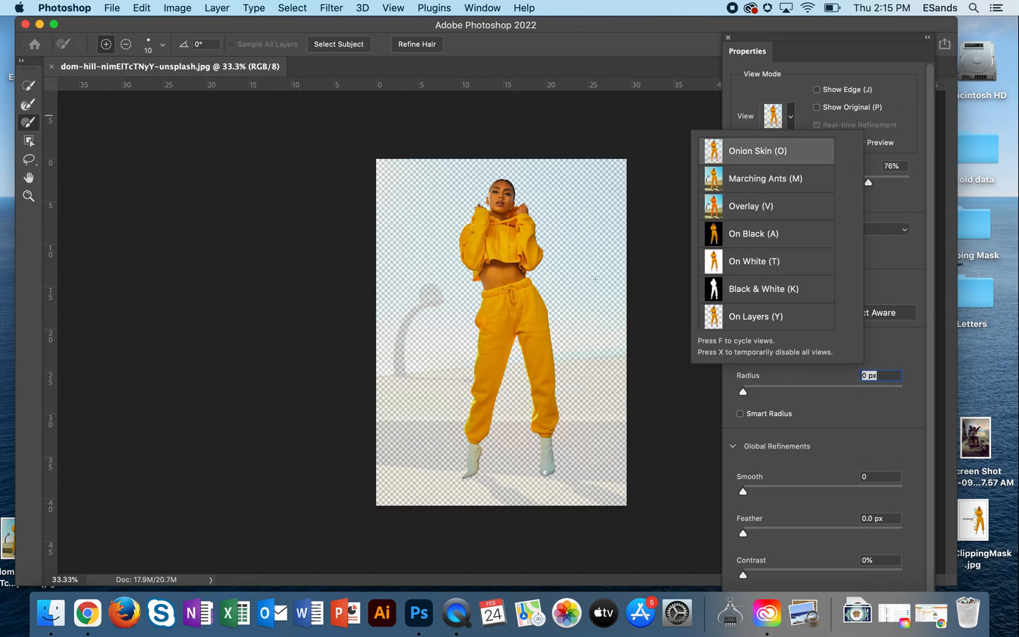
pyautogui.click(801, 84)
pyautogui.click(791, 118)
pyautogui.click(903, 183)
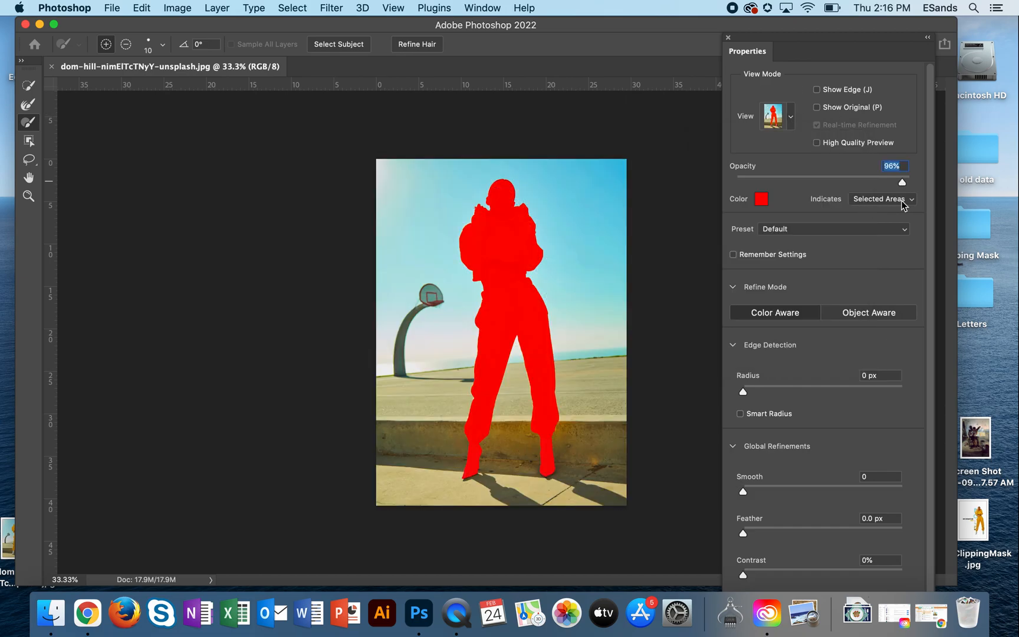
pyautogui.moveTo(902, 184); pyautogui.dragTo(797, 178)
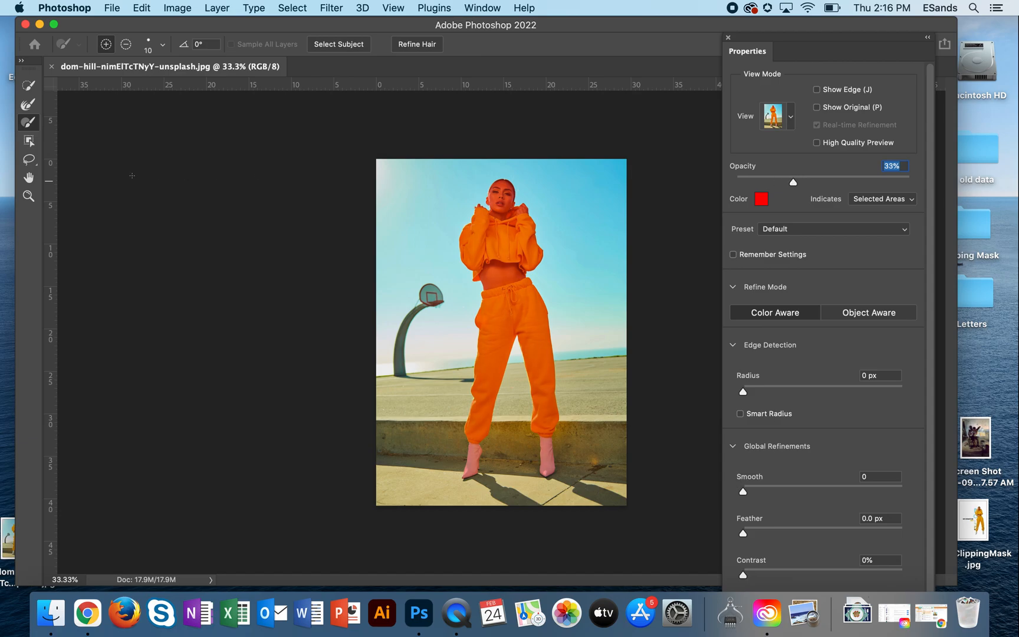
# Use the Brush tool to add the missing fingertip above the raised sleeve cuff to the selection
pyautogui.click(29, 197)
pyautogui.moveTo(481, 215); pyautogui.dragTo(607, 310)
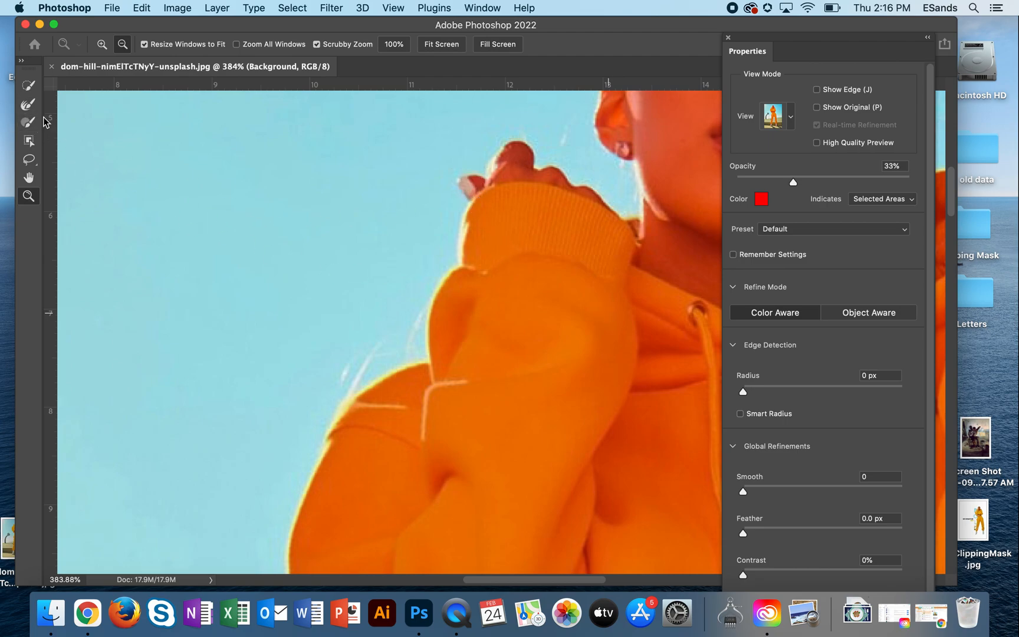
pyautogui.click(26, 124)
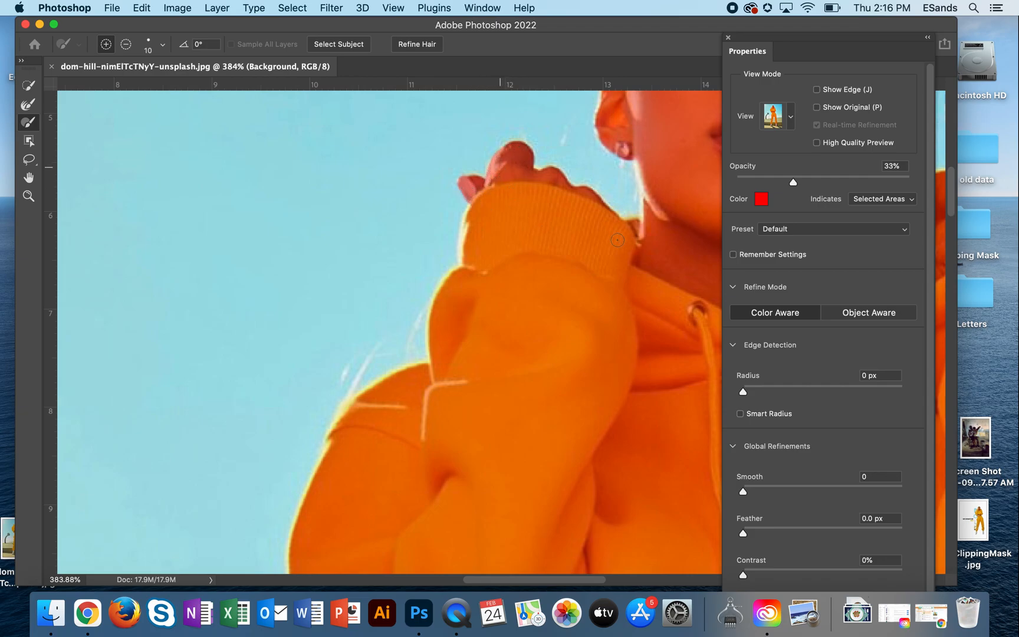
# Paint the missing toe tip of the side-facing boot into the selection and subtract the spill beneath it
pyautogui.moveTo(616, 234); pyautogui.dragTo(439, 336)
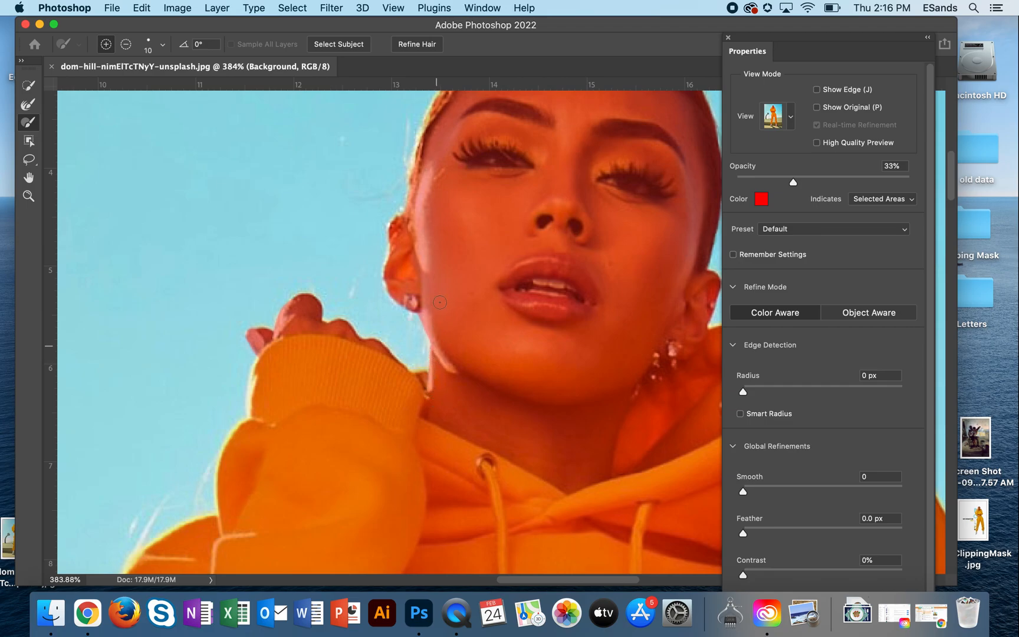
pyautogui.moveTo(466, 130); pyautogui.dragTo(463, 312)
pyautogui.moveTo(444, 267); pyautogui.dragTo(408, 352)
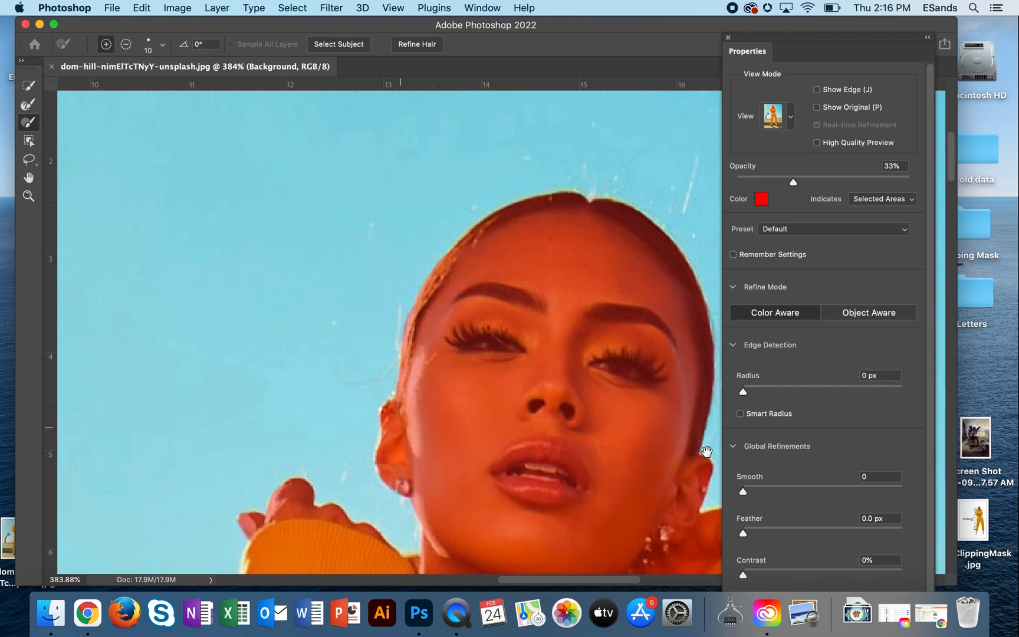
pyautogui.scroll(-15, 642, 507)
pyautogui.hscroll(5, 643, 507)
pyautogui.moveTo(580, 497); pyautogui.dragTo(455, 103)
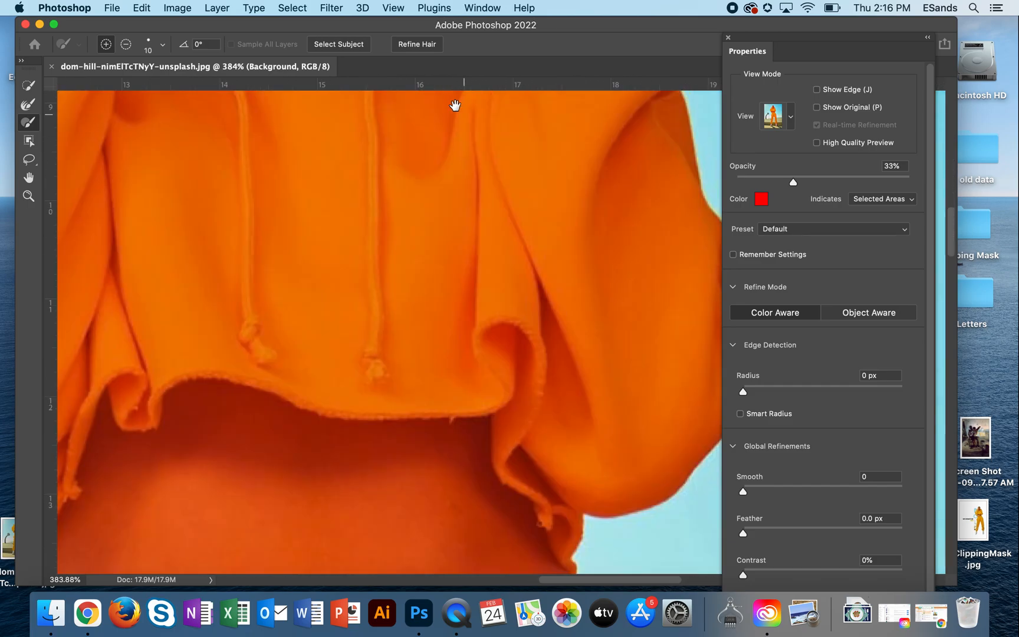
pyautogui.moveTo(482, 519); pyautogui.dragTo(522, 198)
pyautogui.moveTo(334, 410); pyautogui.dragTo(552, 187)
pyautogui.moveTo(283, 560); pyautogui.dragTo(524, 105)
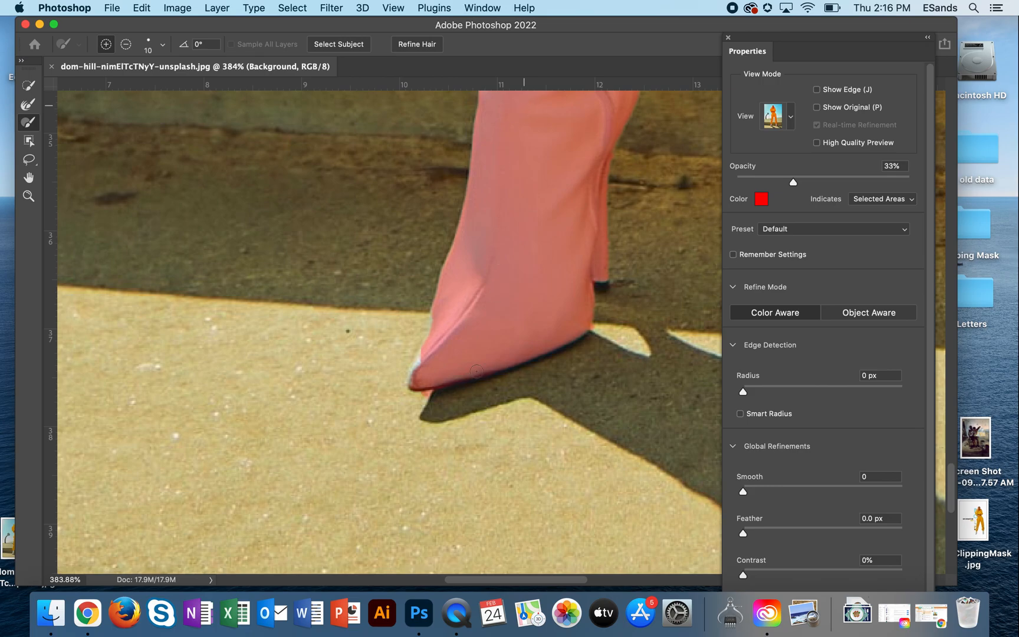
pyautogui.moveTo(435, 320); pyautogui.dragTo(414, 369)
pyautogui.click(125, 44)
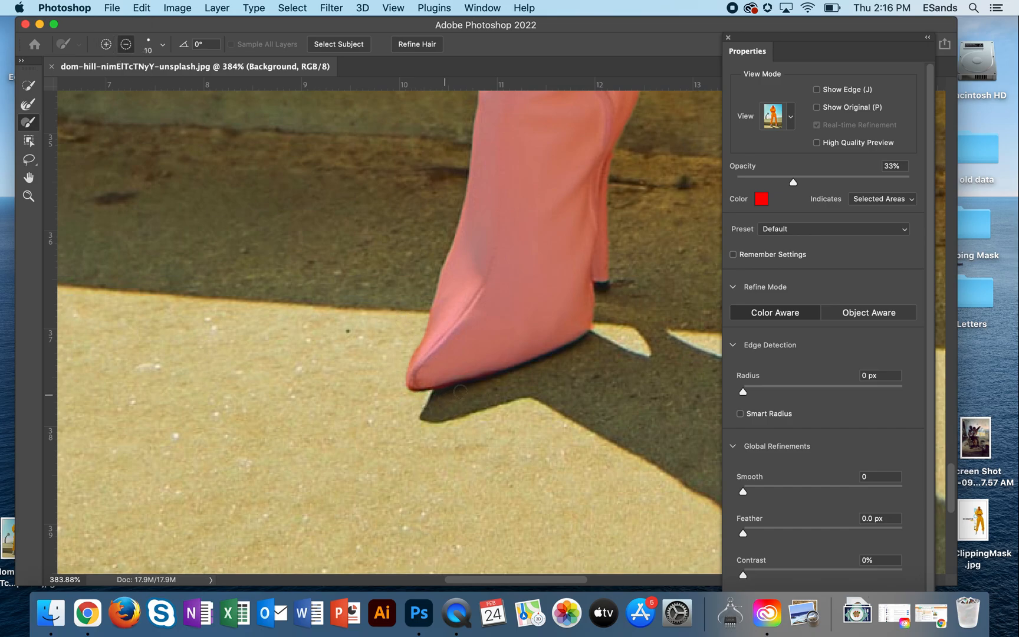
# Add the missing outer edge of the trouser cuff above the front-facing boot to the selection with the Brush tool
pyautogui.moveTo(648, 264); pyautogui.dragTo(453, 305)
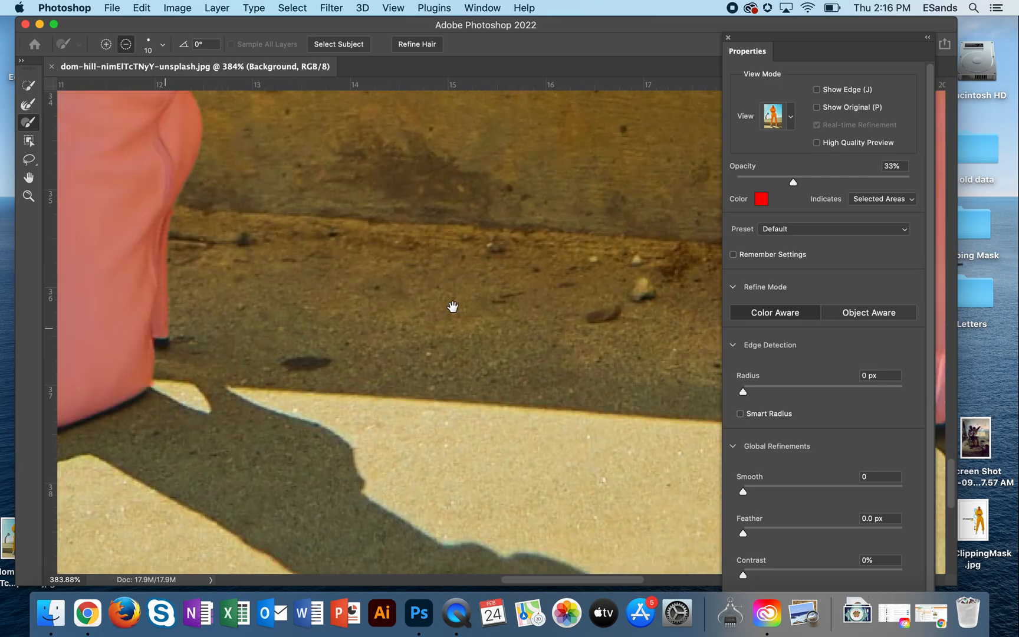
pyautogui.moveTo(612, 305); pyautogui.dragTo(320, 313)
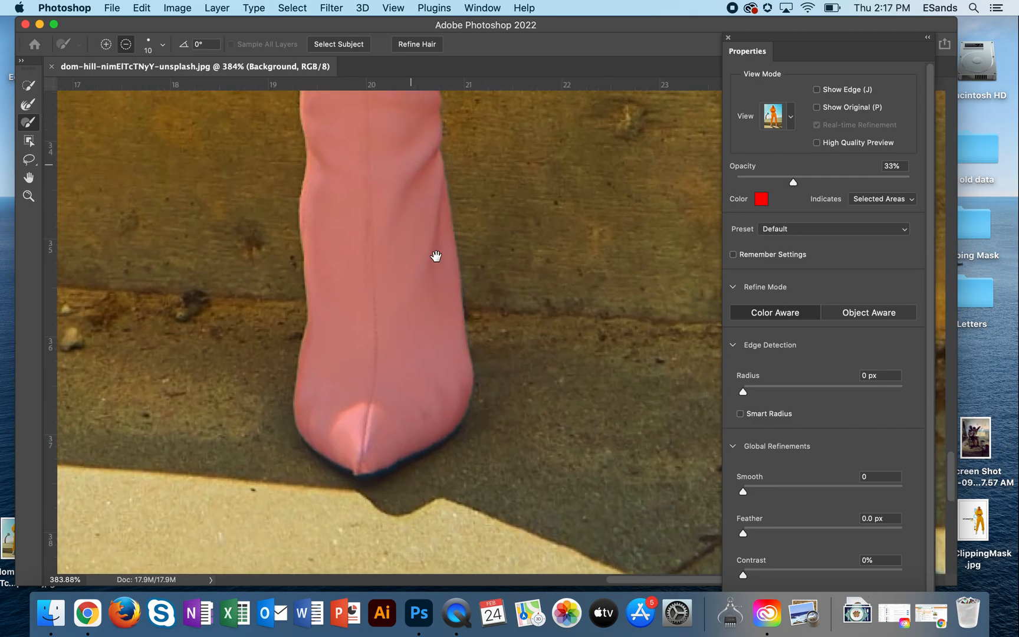
pyautogui.moveTo(437, 255); pyautogui.dragTo(461, 432)
pyautogui.moveTo(462, 183); pyautogui.dragTo(464, 339)
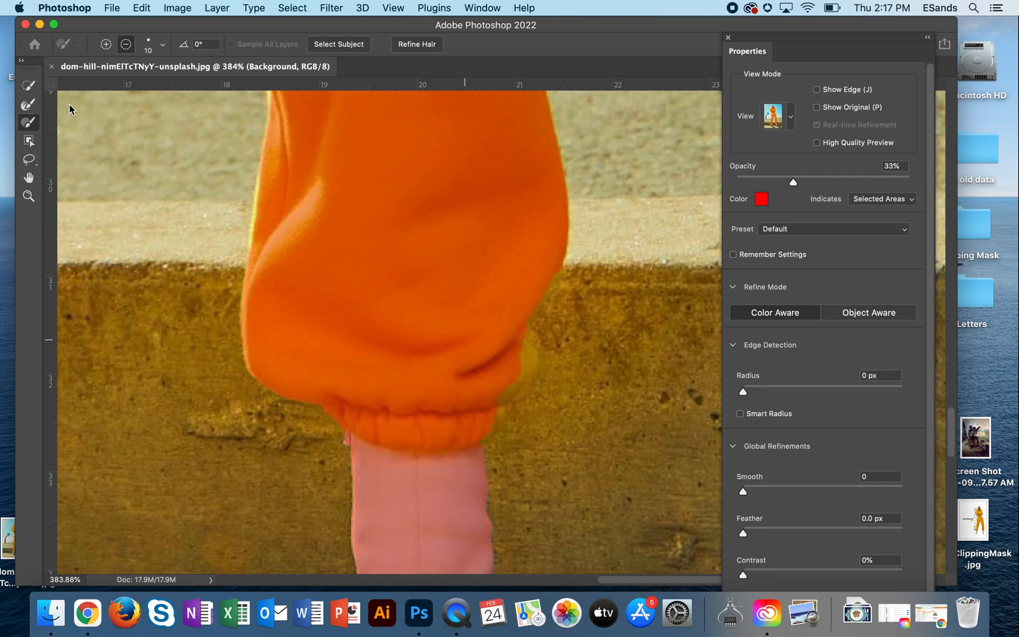
pyautogui.click(106, 45)
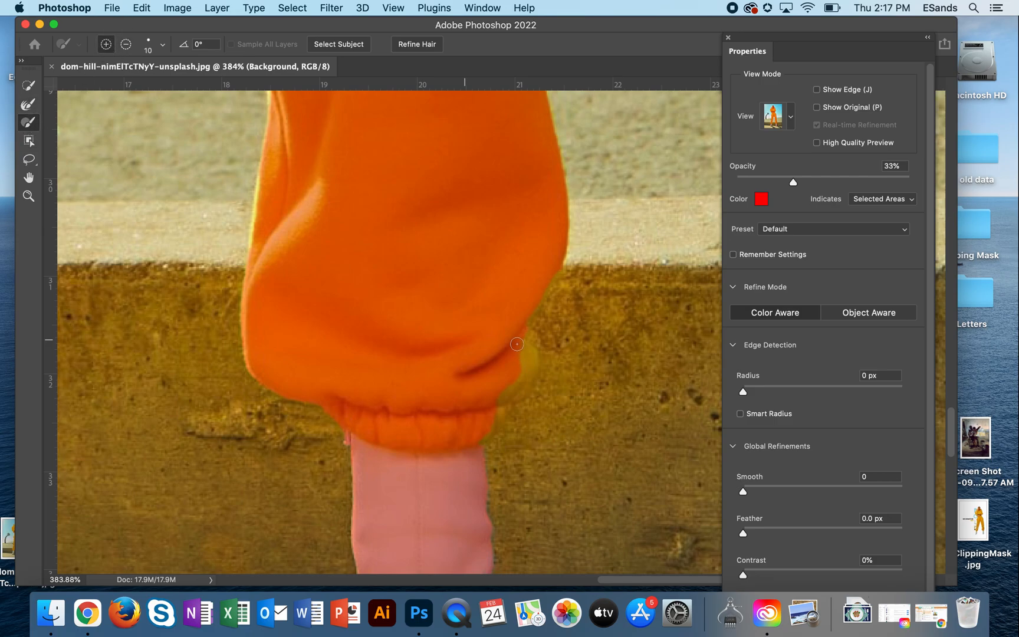
pyautogui.moveTo(529, 348)
pyautogui.mouseDown()
pyautogui.moveTo(484, 436)
pyautogui.moveTo(455, 447)
pyautogui.mouseUp()
pyautogui.moveTo(509, 386); pyautogui.dragTo(515, 315)
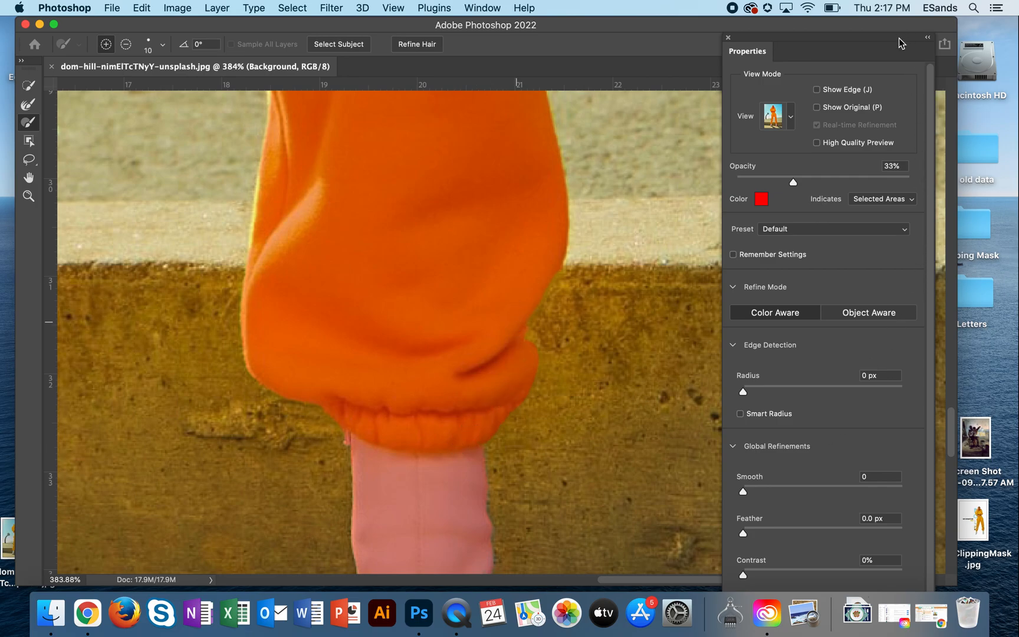
# Output the refined selection to a New Layer with Layer Mask
pyautogui.moveTo(901, 47); pyautogui.dragTo(898, 33)
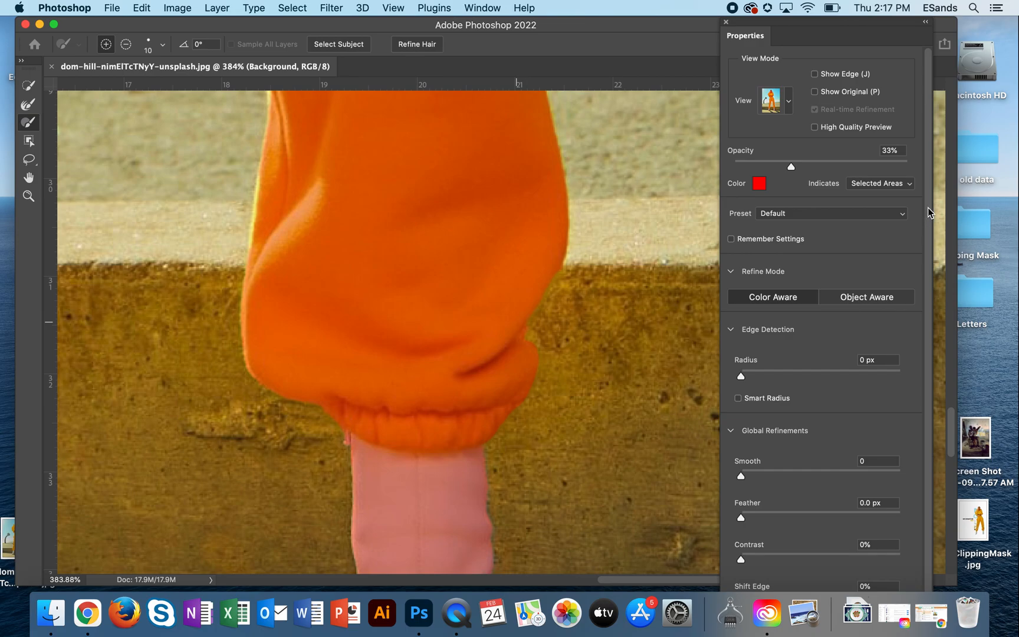
pyautogui.scroll(-2, 928, 212)
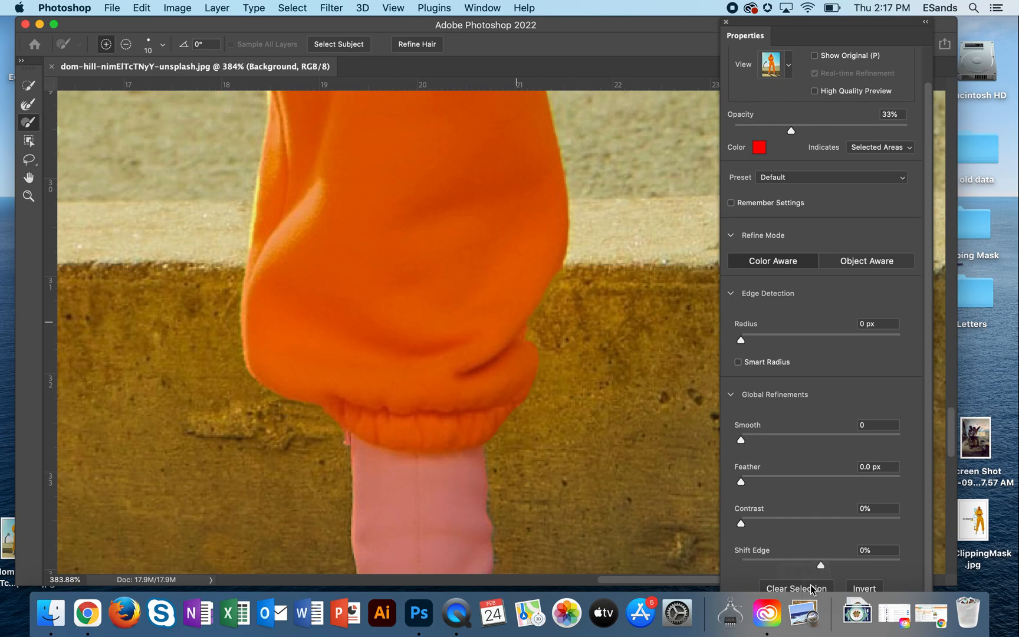
pyautogui.click(925, 22)
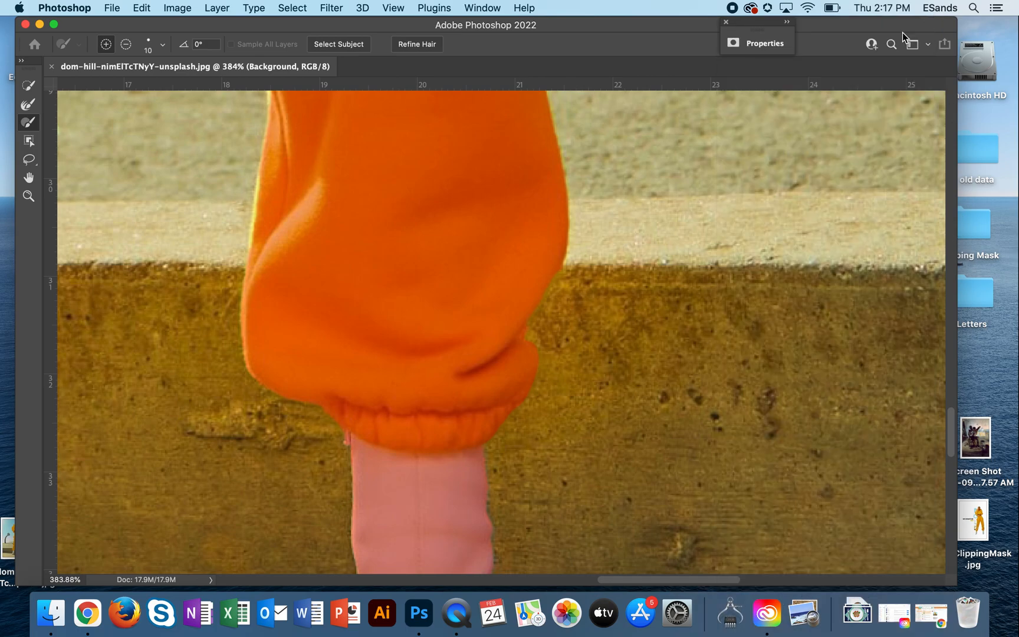
pyautogui.click(764, 43)
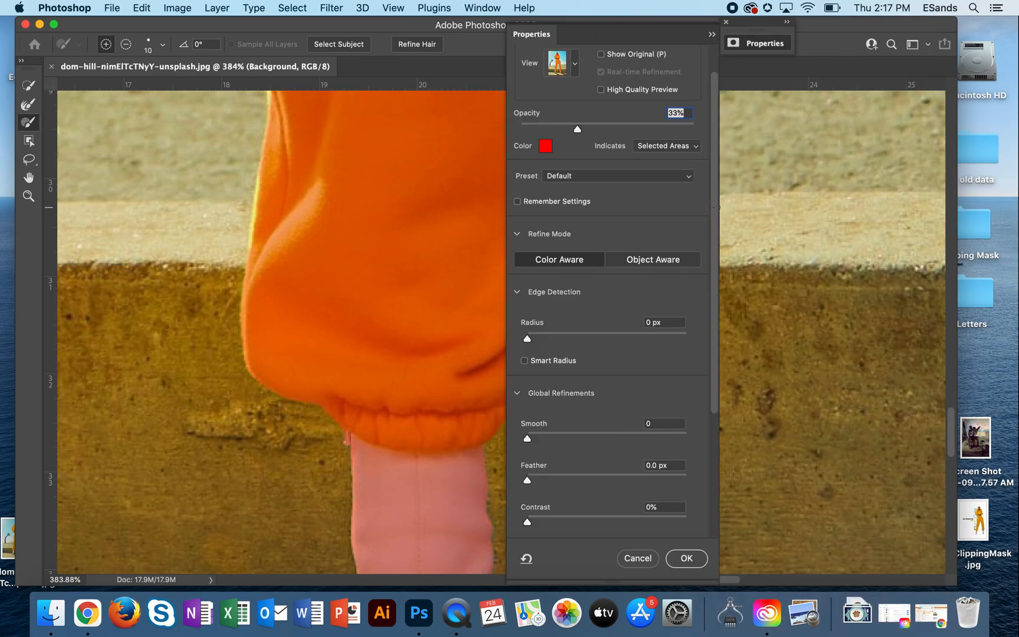
pyautogui.moveTo(713, 176); pyautogui.dragTo(720, 439)
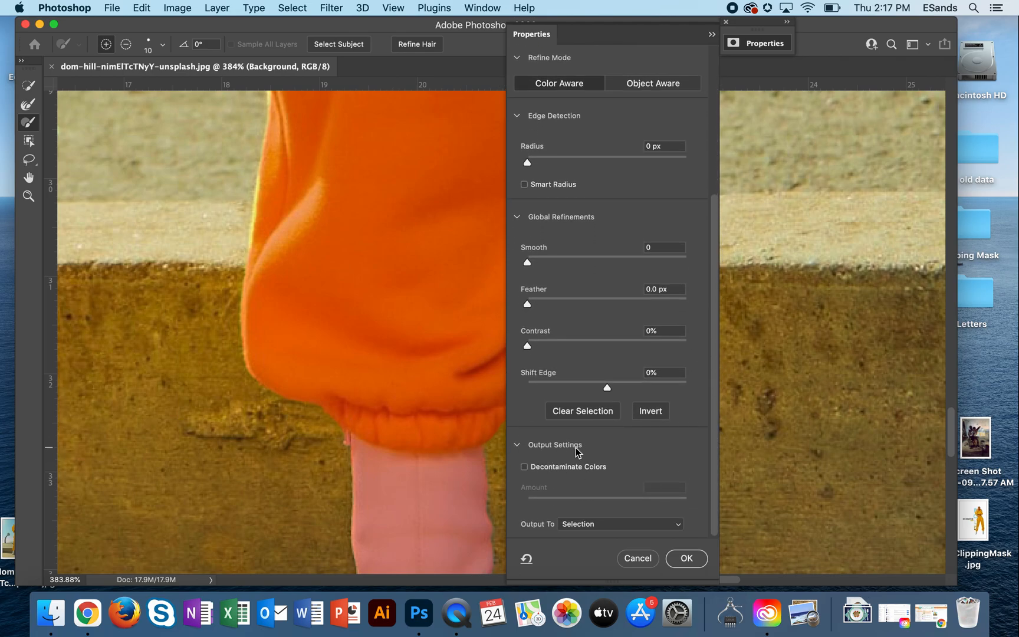
pyautogui.click(576, 524)
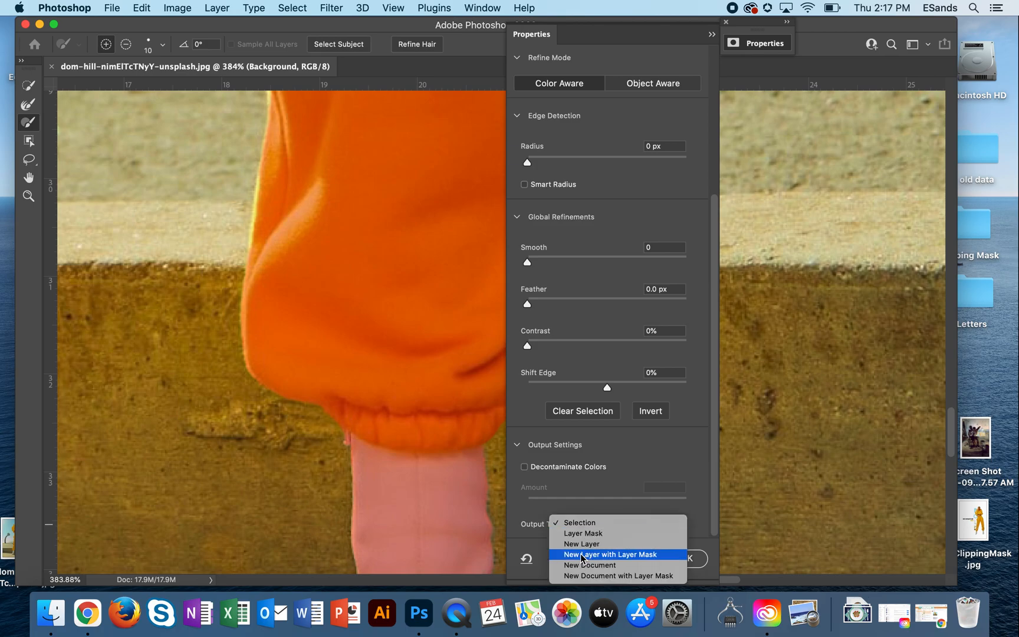
pyautogui.click(596, 555)
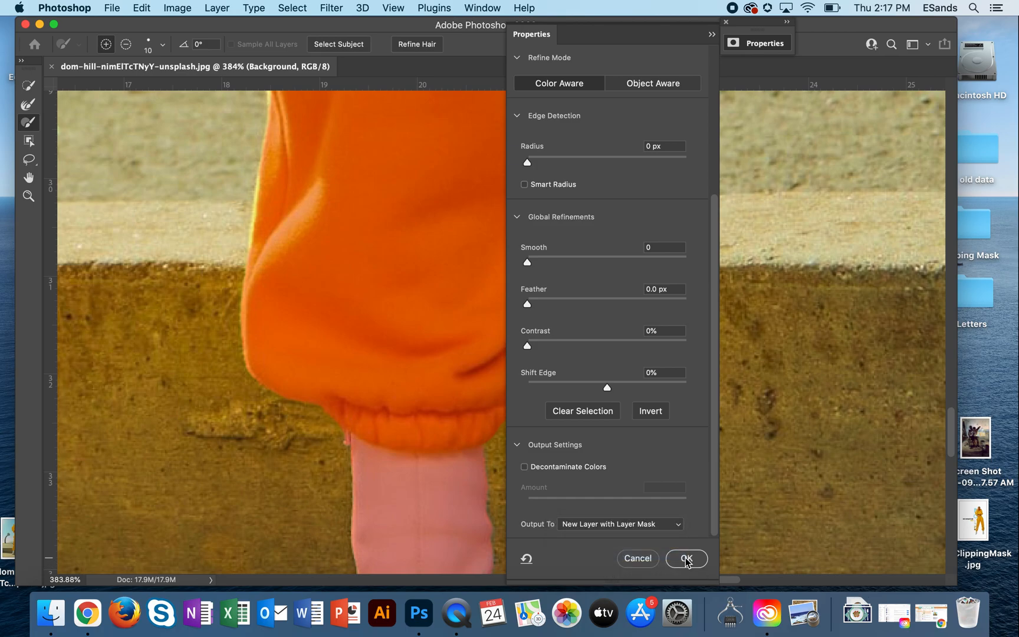
pyautogui.click(686, 558)
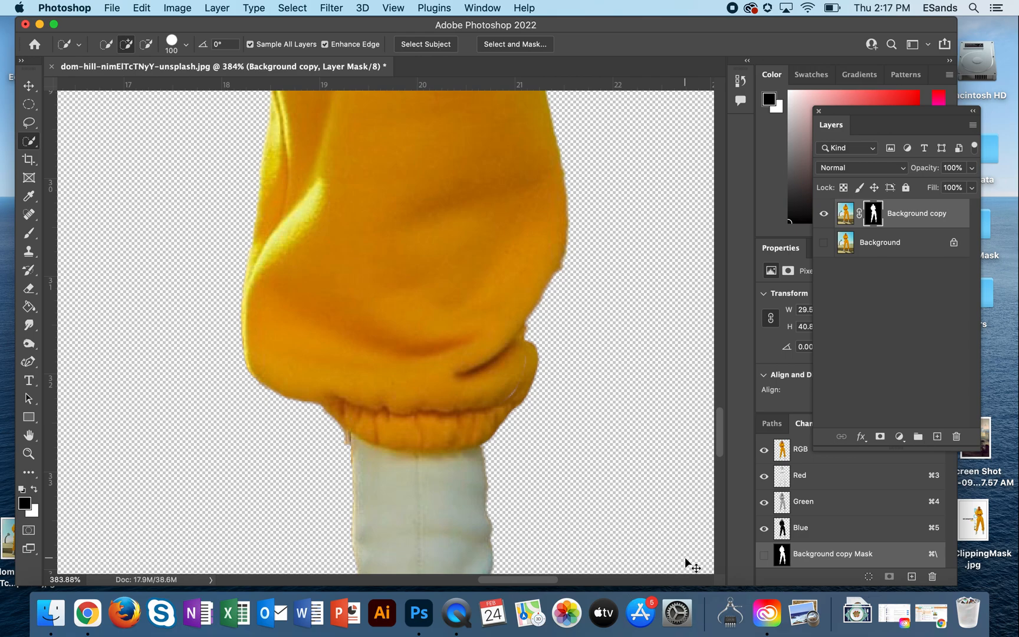
# Add a white (ffffff) Solid Color fill layer and place it directly below the masked Background copy layer
pyautogui.press('super+minus')
pyautogui.press('super+minus')
pyautogui.press('super+minus')
pyautogui.press('super+minus')
pyautogui.press('super+minus')
pyautogui.press('super+minus')
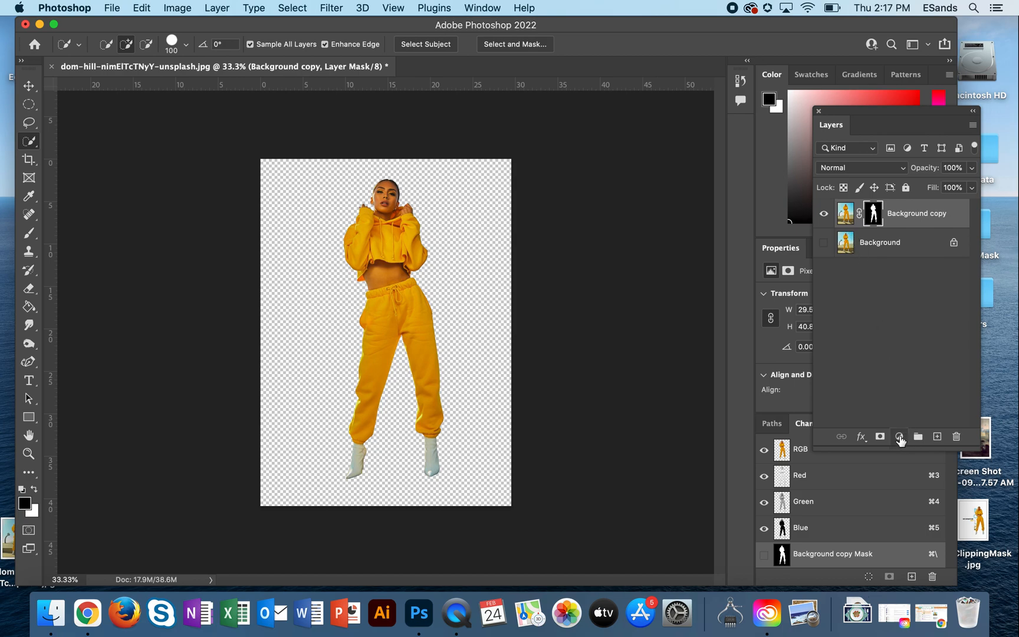
pyautogui.click(899, 437)
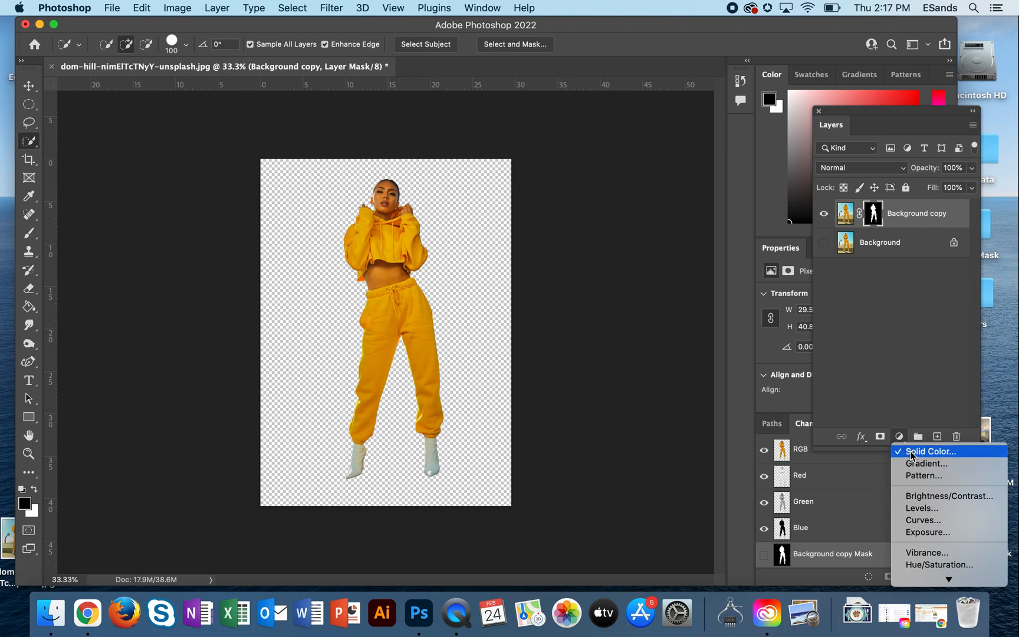
pyautogui.click(929, 451)
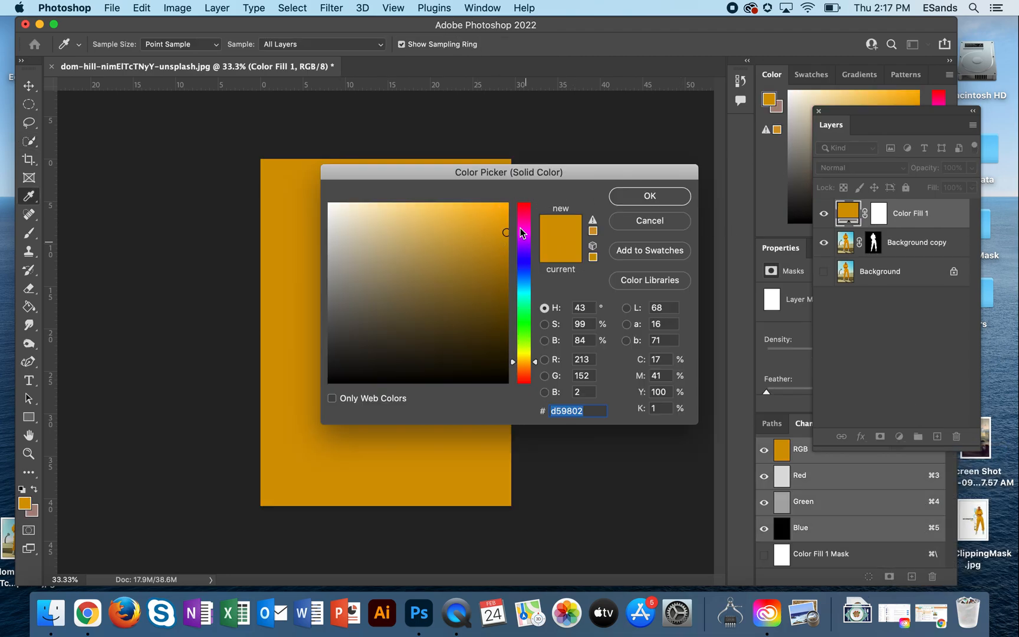
pyautogui.moveTo(506, 231)
pyautogui.mouseDown()
pyautogui.moveTo(343, 211)
pyautogui.moveTo(282, 182)
pyautogui.moveTo(309, 194)
pyautogui.mouseUp()
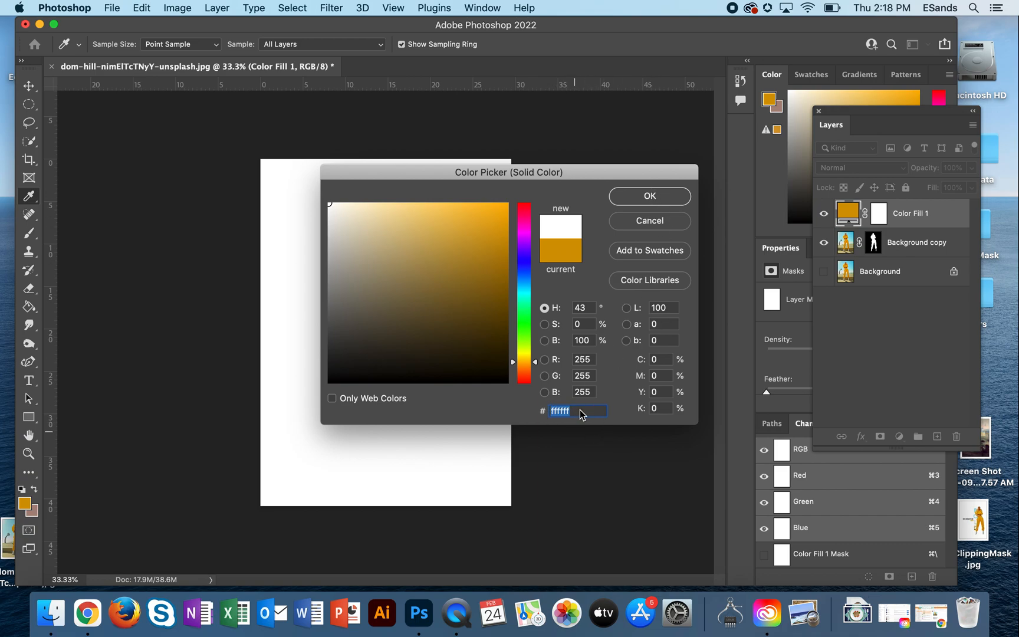
pyautogui.click(649, 197)
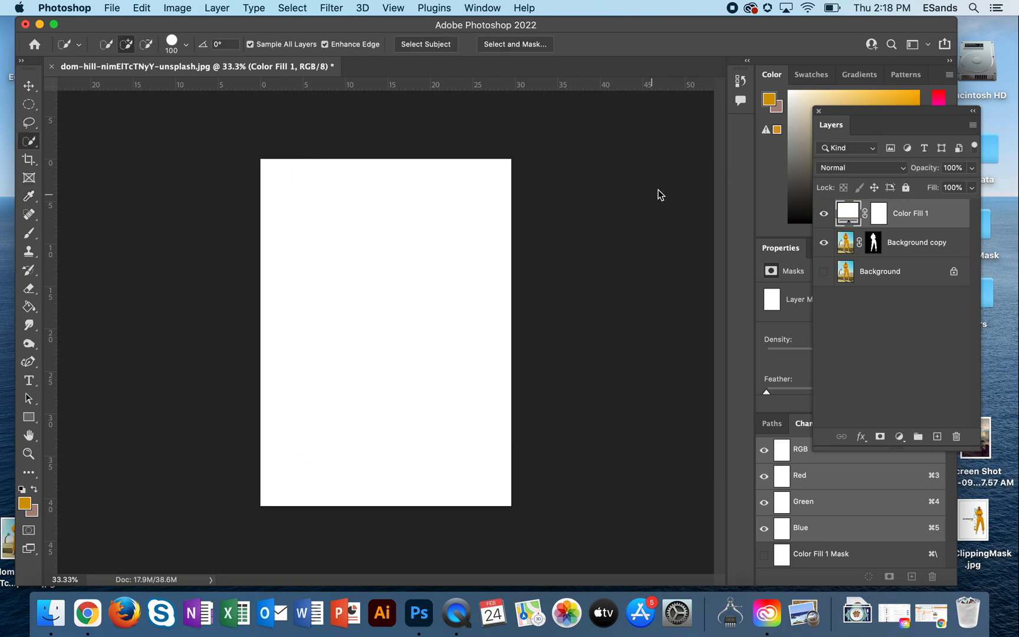
pyautogui.moveTo(917, 216); pyautogui.dragTo(929, 267)
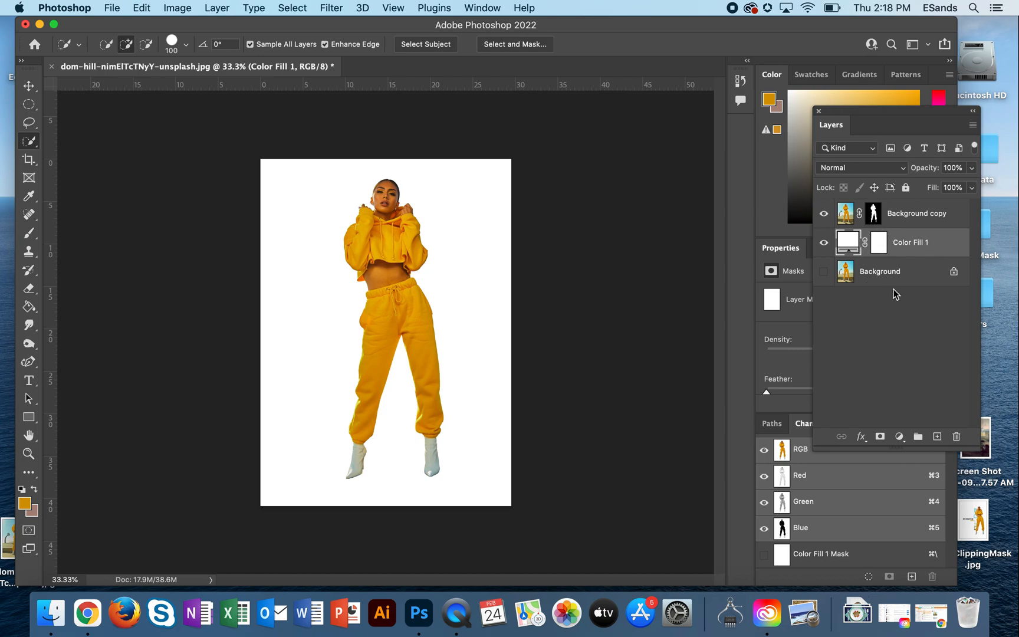
# Draw a tall Vertical Type text box beside the woman, above the Background copy layer, overlapping the arm and leg nearest the B side
pyautogui.click(907, 215)
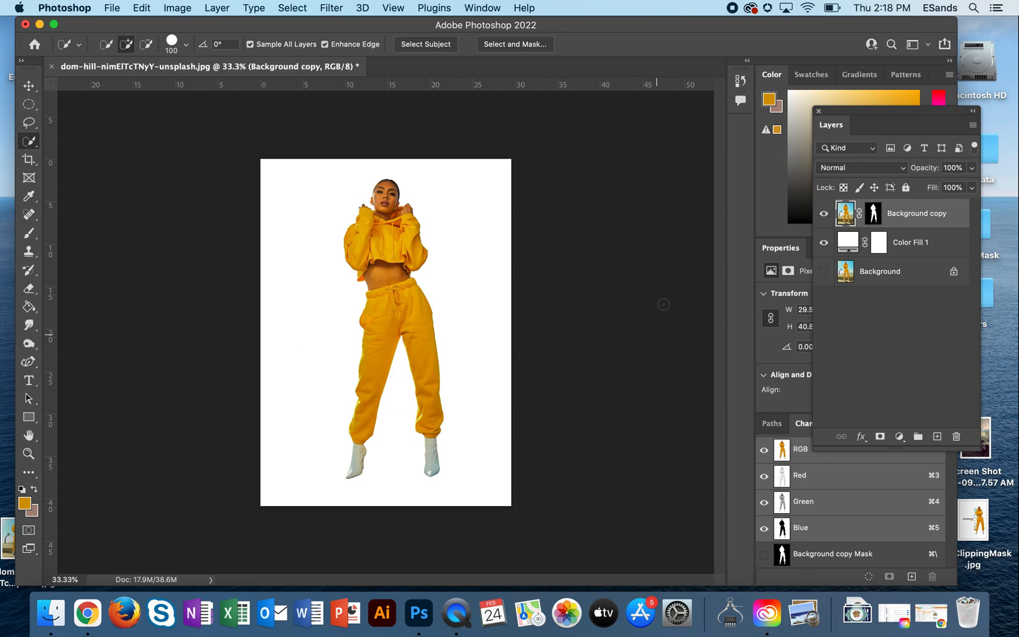
pyautogui.click(28, 380)
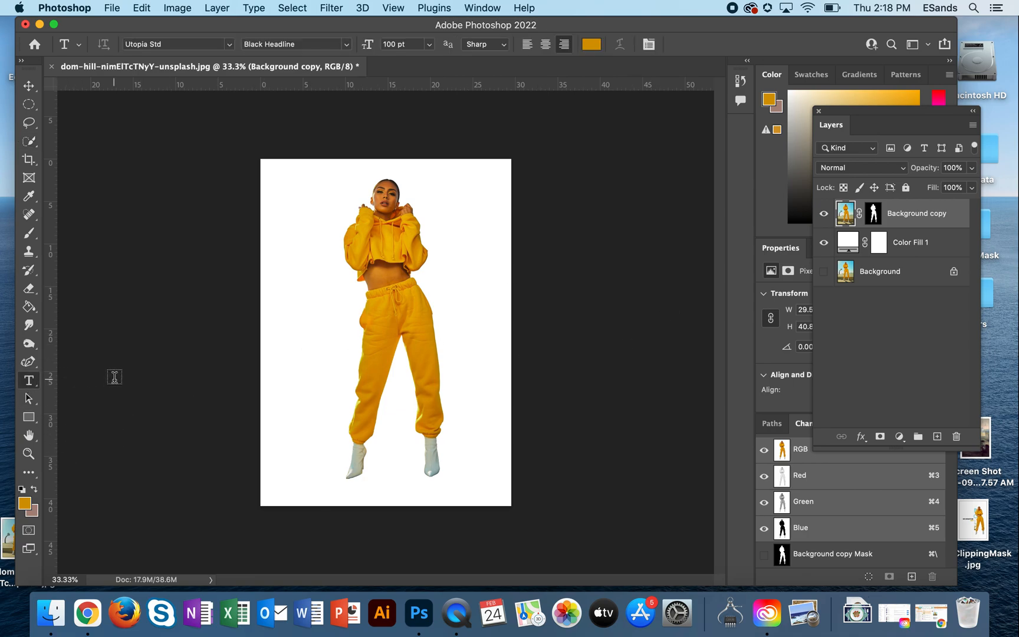
pyautogui.click(30, 380)
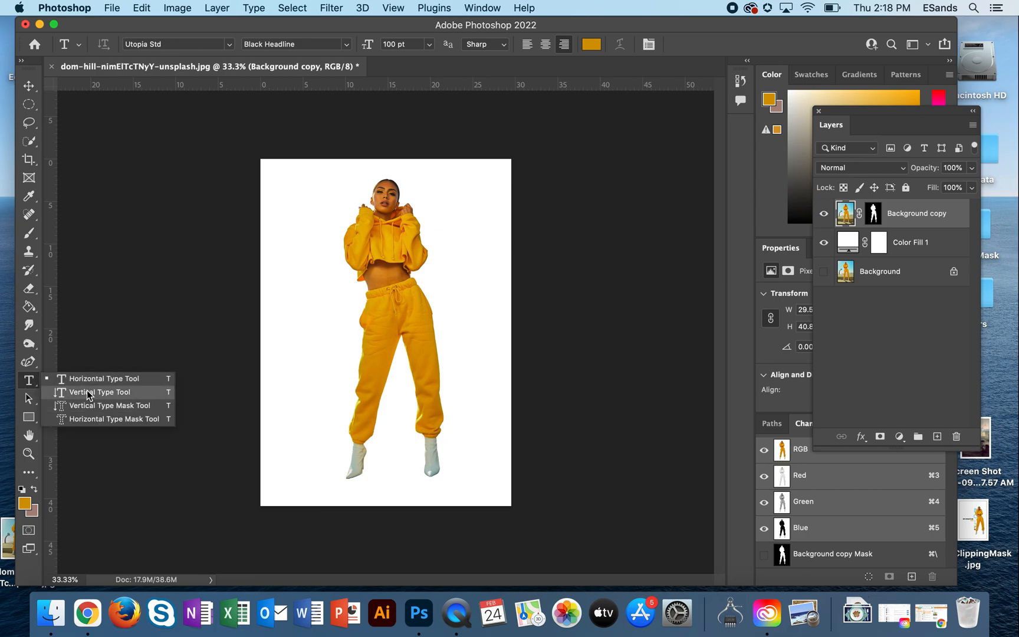
pyautogui.click(123, 392)
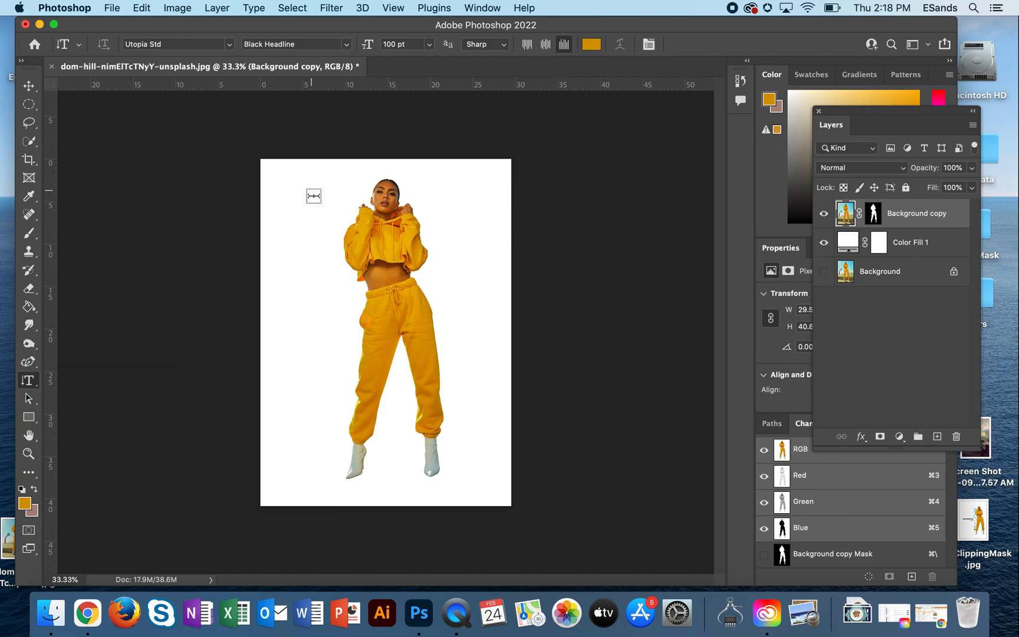
pyautogui.moveTo(308, 187); pyautogui.dragTo(358, 467)
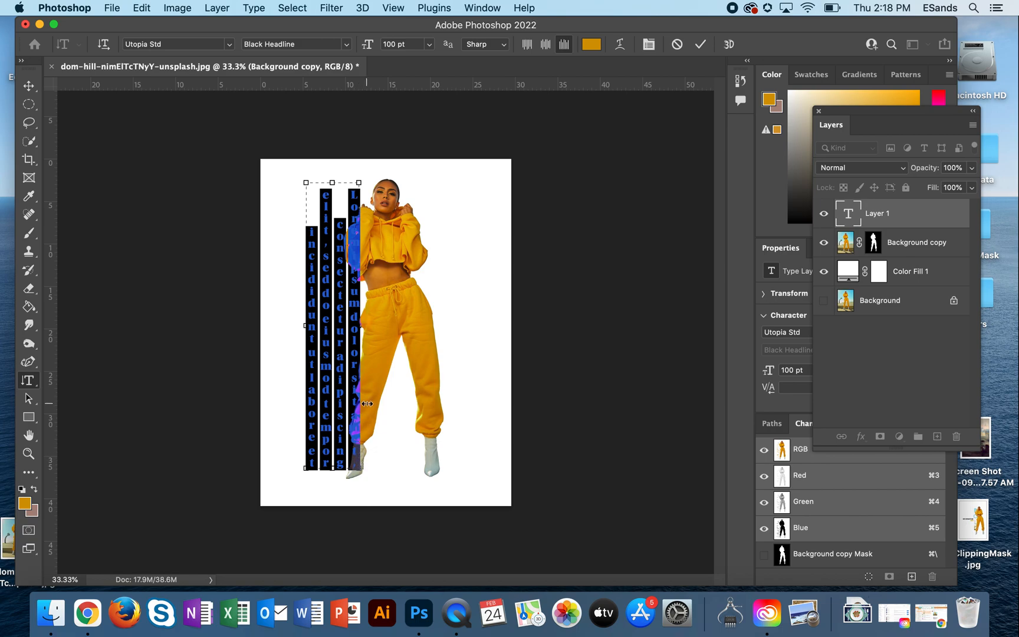
# Set the vertical placeholder text's color to black (000000)
pyautogui.click(587, 46)
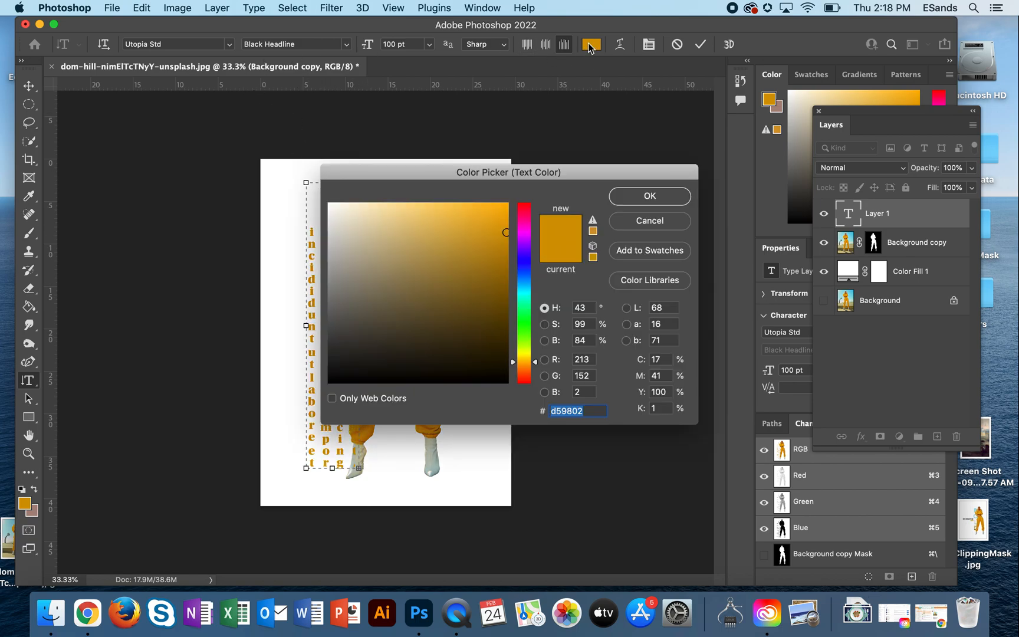
pyautogui.click(506, 231)
pyautogui.moveTo(448, 302); pyautogui.dragTo(328, 382)
pyautogui.click(642, 198)
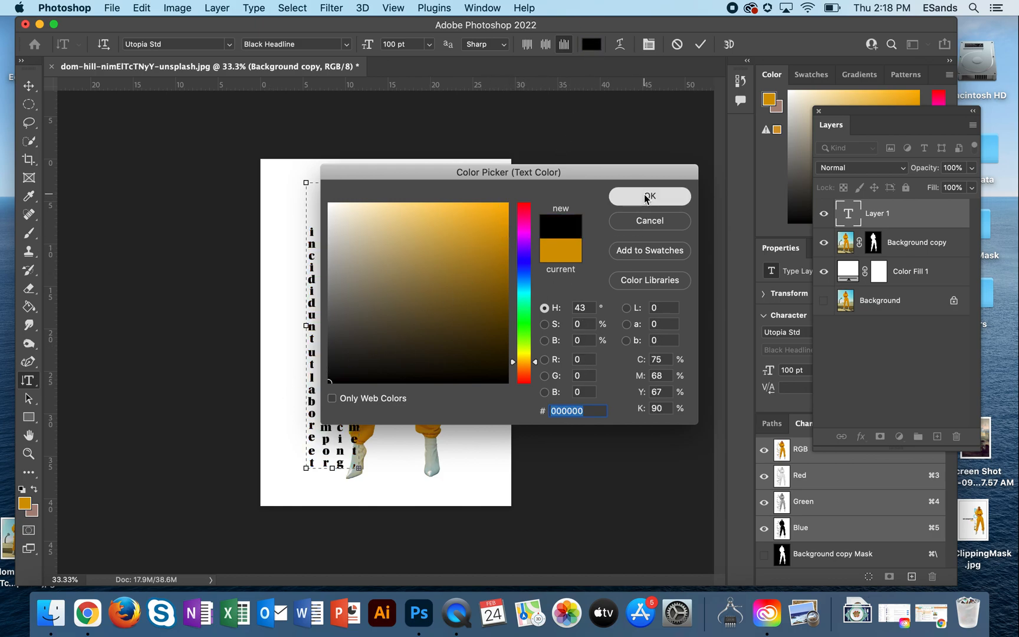
pyautogui.click(230, 44)
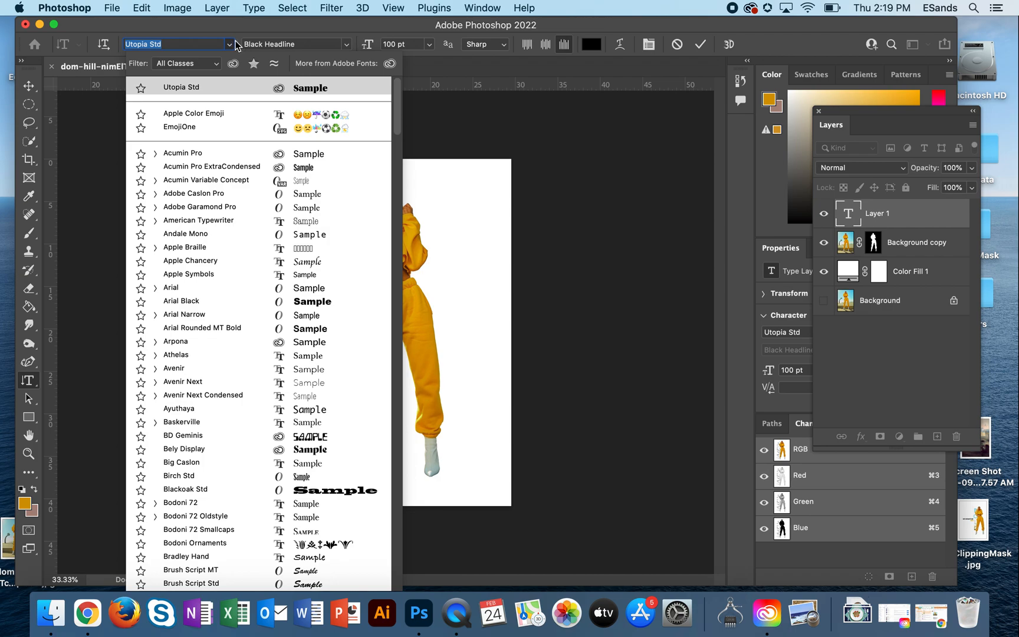
pyautogui.click(347, 46)
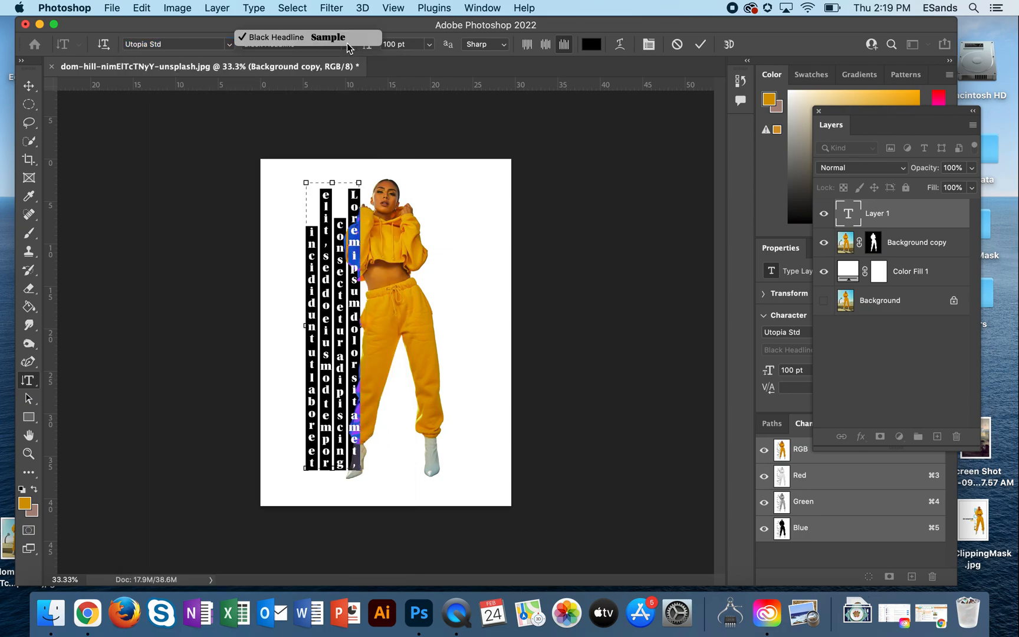
pyautogui.click(336, 20)
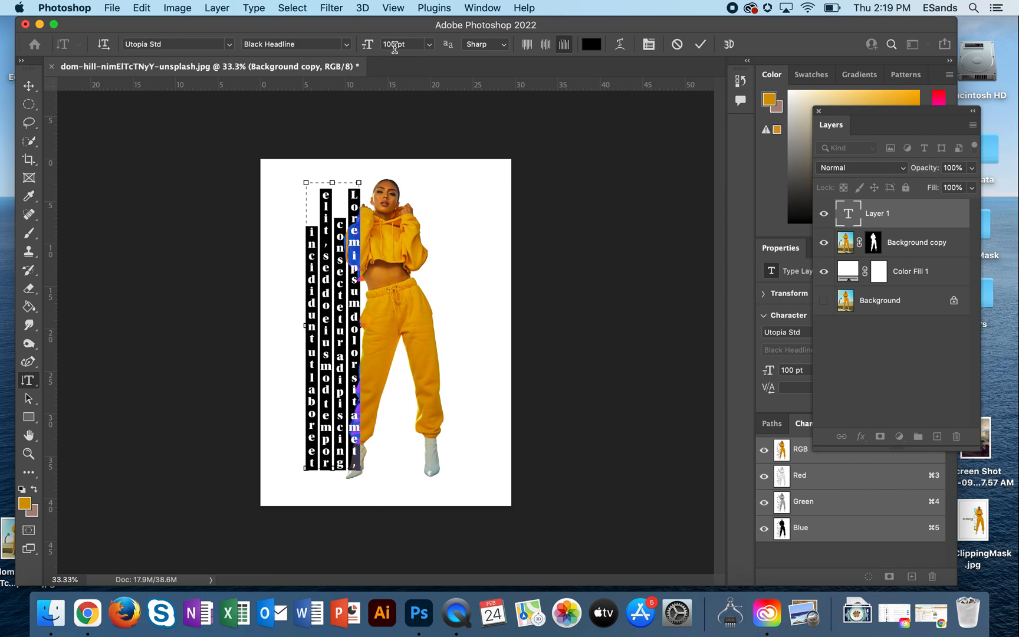
# Replace the vertical placeholder text with "BOLD" and set its font size to 600 pt
pyautogui.write('BOLD')
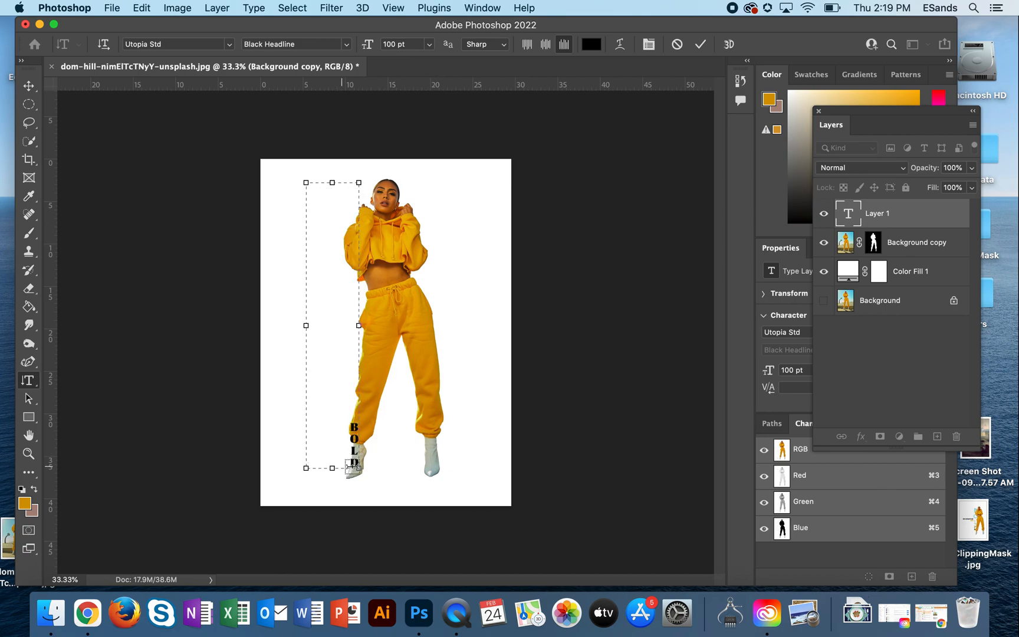
pyautogui.moveTo(349, 466); pyautogui.dragTo(354, 409)
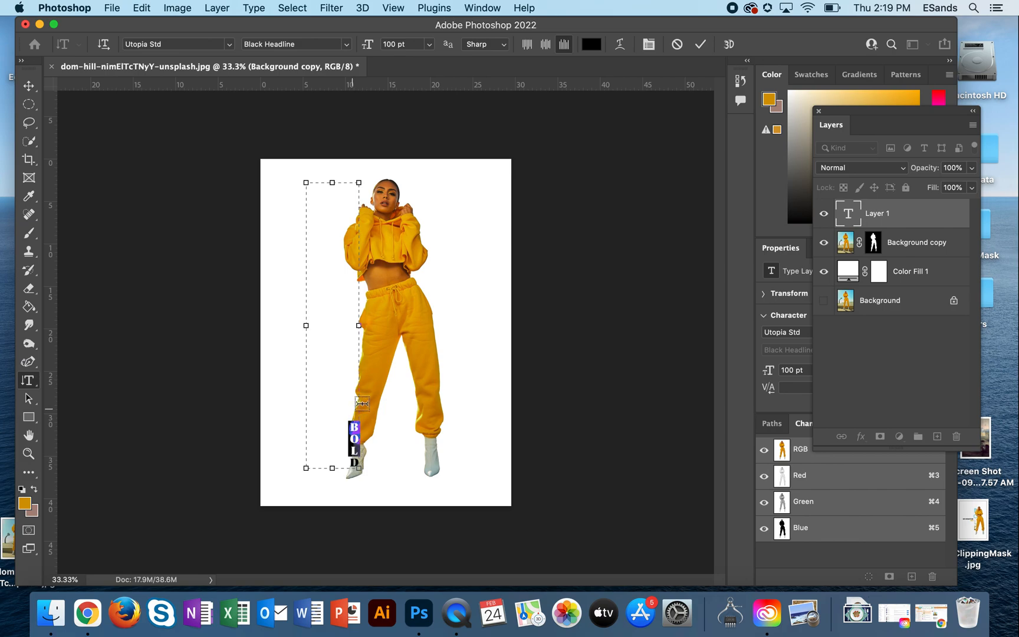
pyautogui.click(353, 414)
pyautogui.moveTo(354, 414); pyautogui.dragTo(356, 476)
pyautogui.click(412, 46)
pyautogui.write('600')
pyautogui.press('Return')
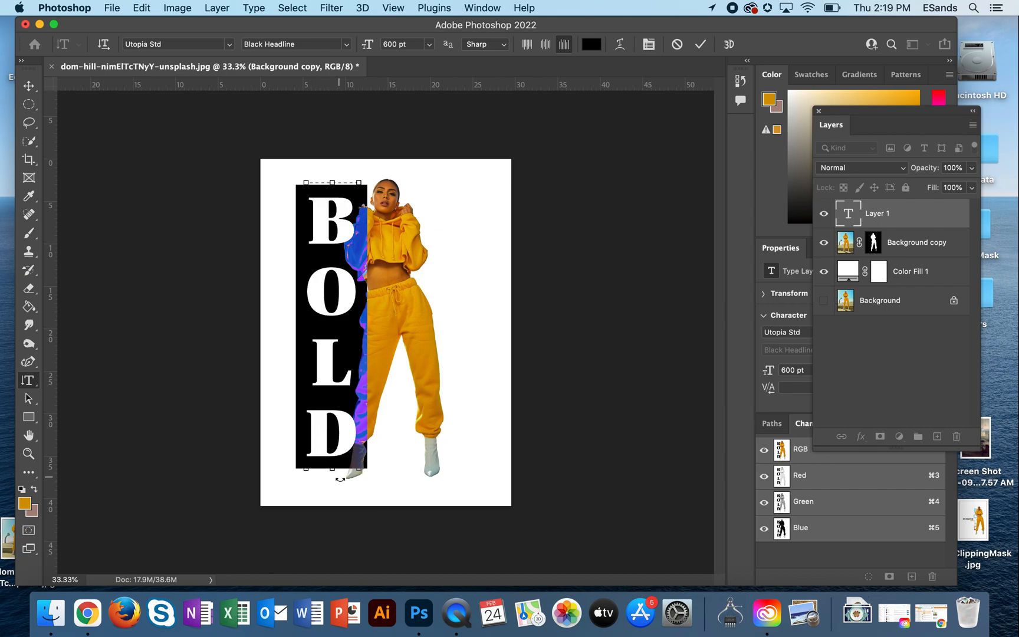
# Move the BOLD text horizontally toward the woman so its letters overlap her arm and leg more
pyautogui.click(28, 86)
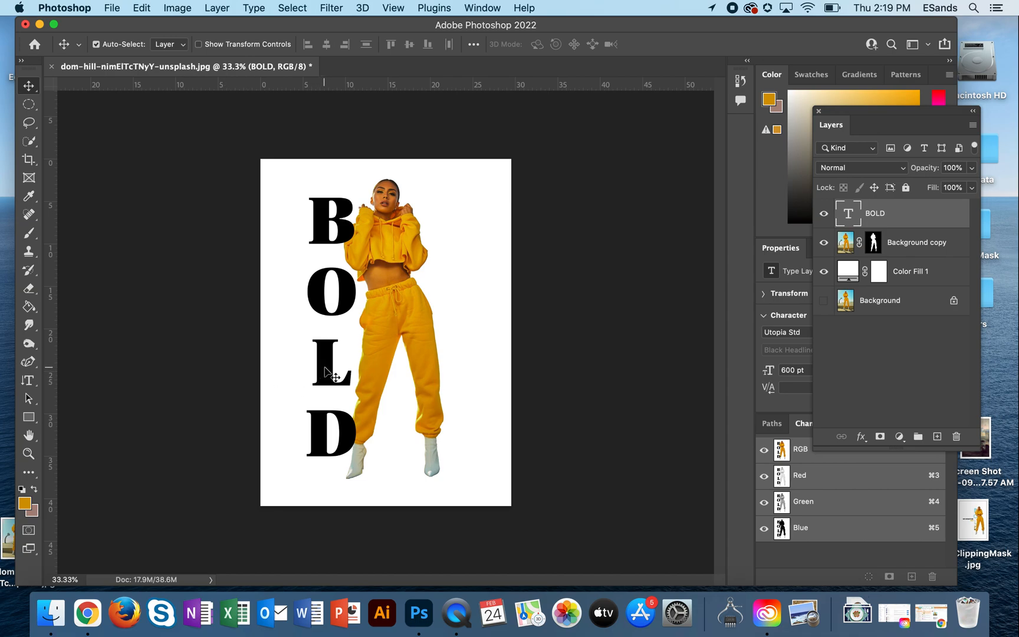
pyautogui.moveTo(331, 370); pyautogui.dragTo(346, 370)
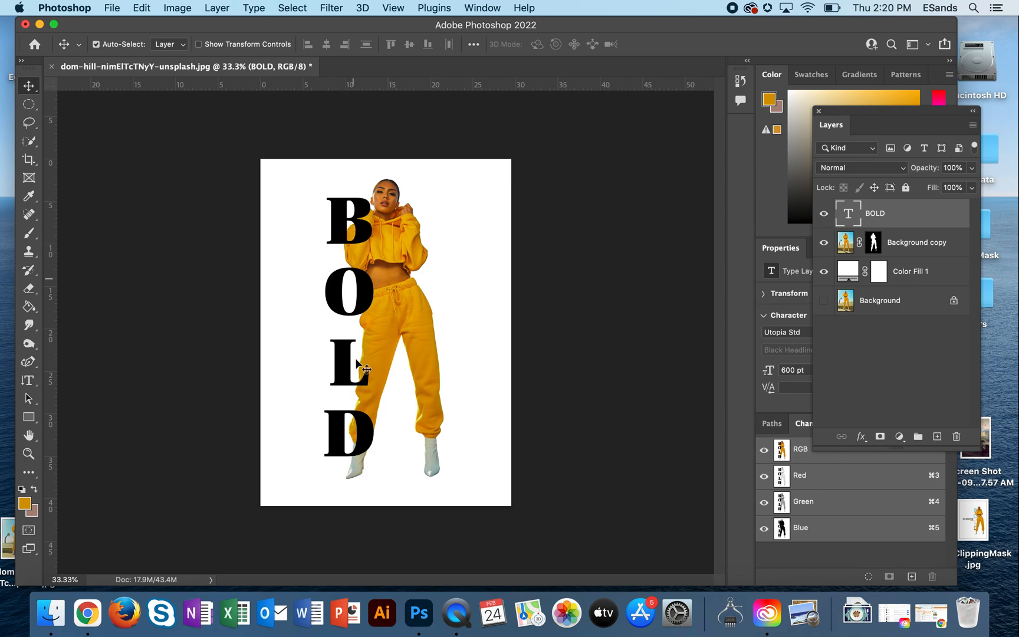
# Try painting black with the Brush tool on the Background copy layer's mask around the letter D, and undo the stroke
pyautogui.click(874, 242)
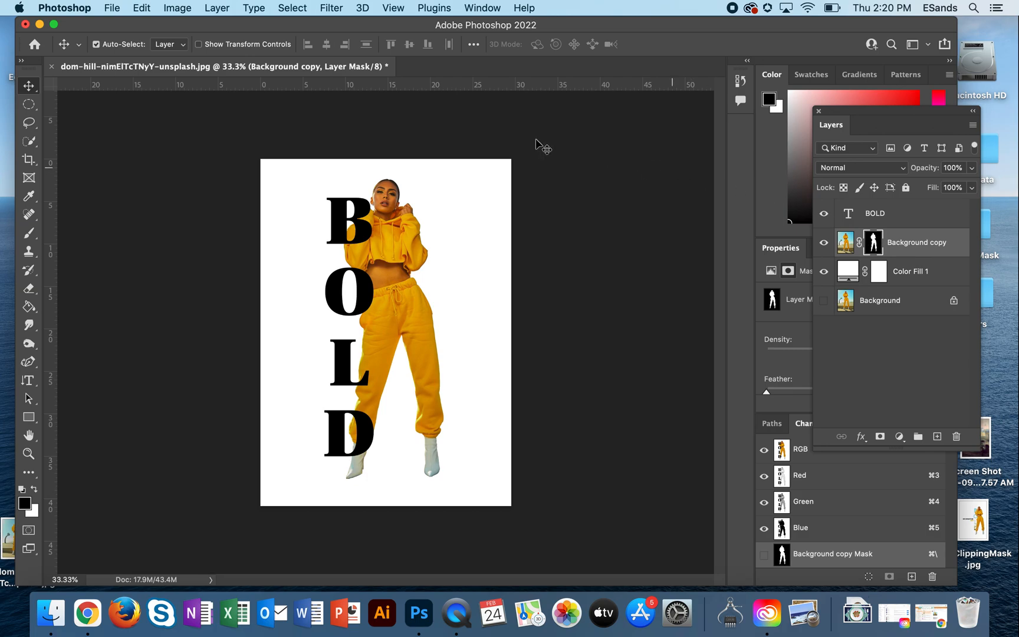
pyautogui.click(29, 234)
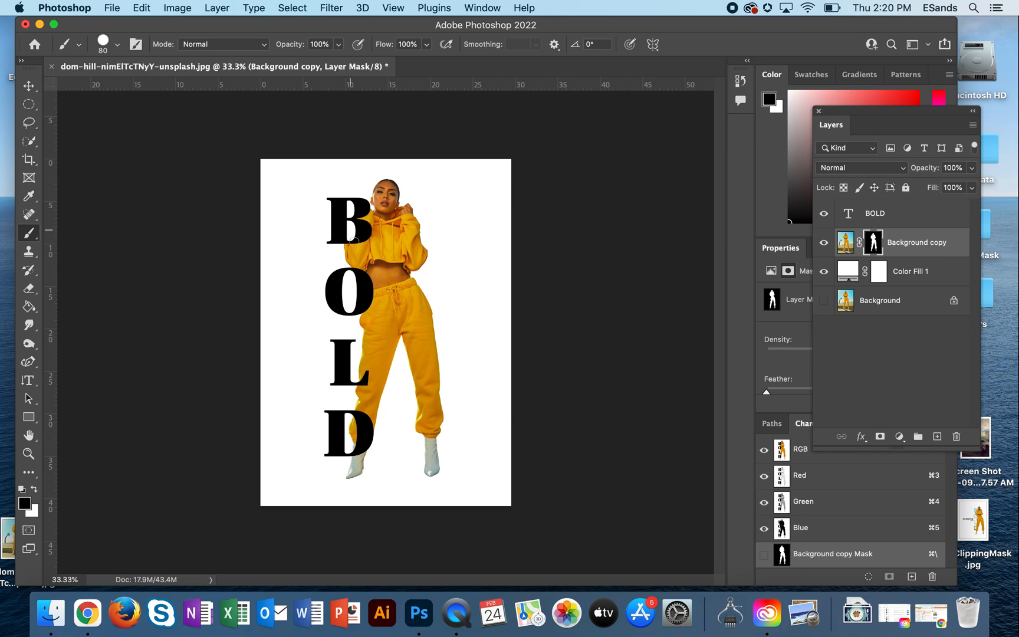
pyautogui.moveTo(349, 417); pyautogui.dragTo(352, 438)
pyautogui.press('super+z')
# Load the BOLD text layer's outline as a selection and expand it by 13 pixels
pyautogui.click(851, 214)
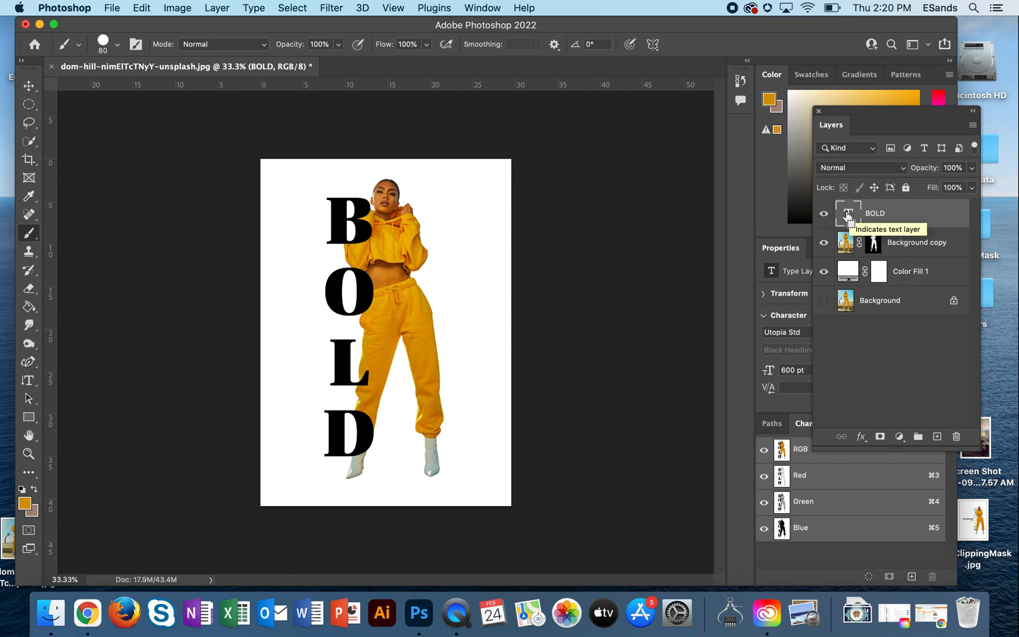
pyautogui.keyDown('super'); pyautogui.click(848, 215); pyautogui.keyUp('super')
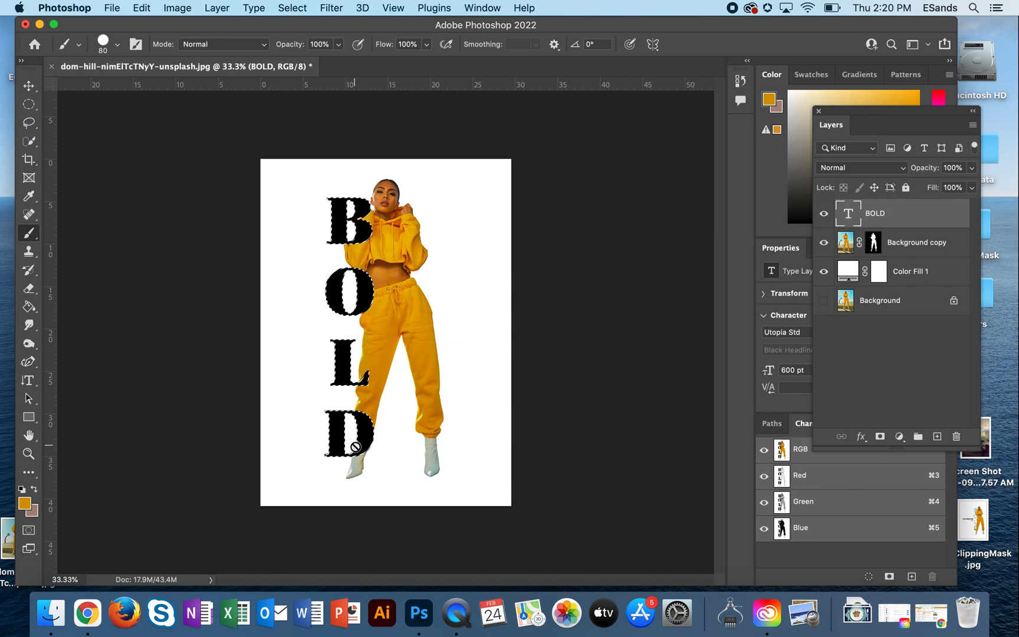
pyautogui.click(291, 7)
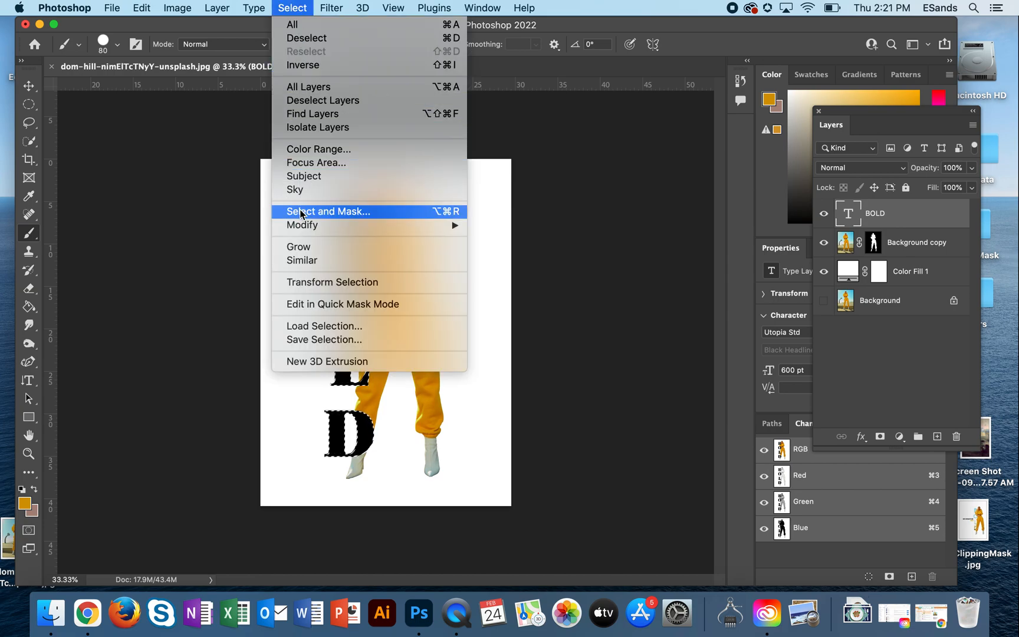
pyautogui.moveTo(451, 224)
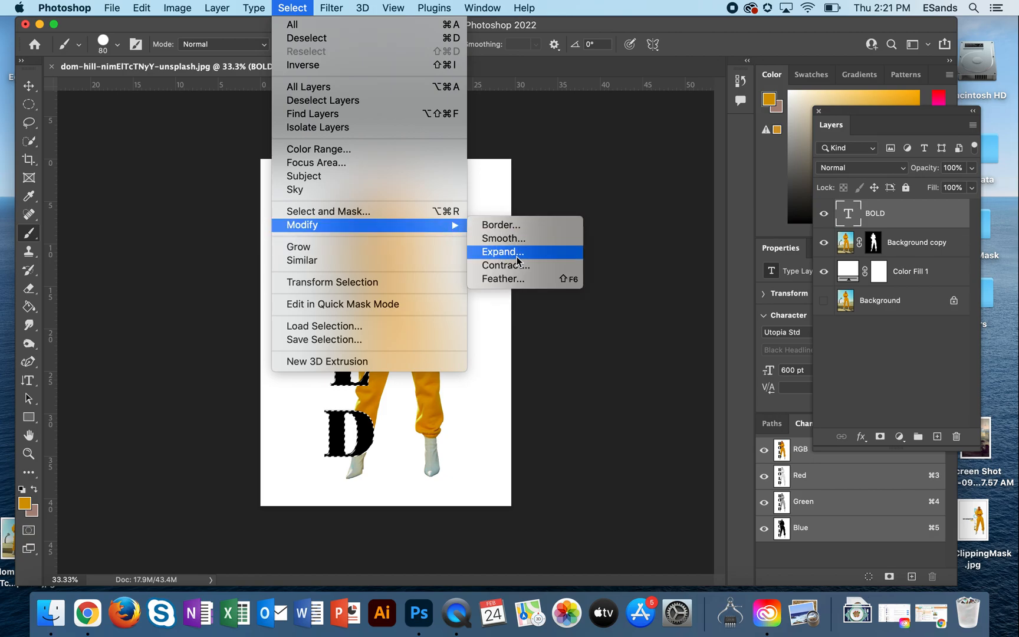
pyautogui.click(510, 250)
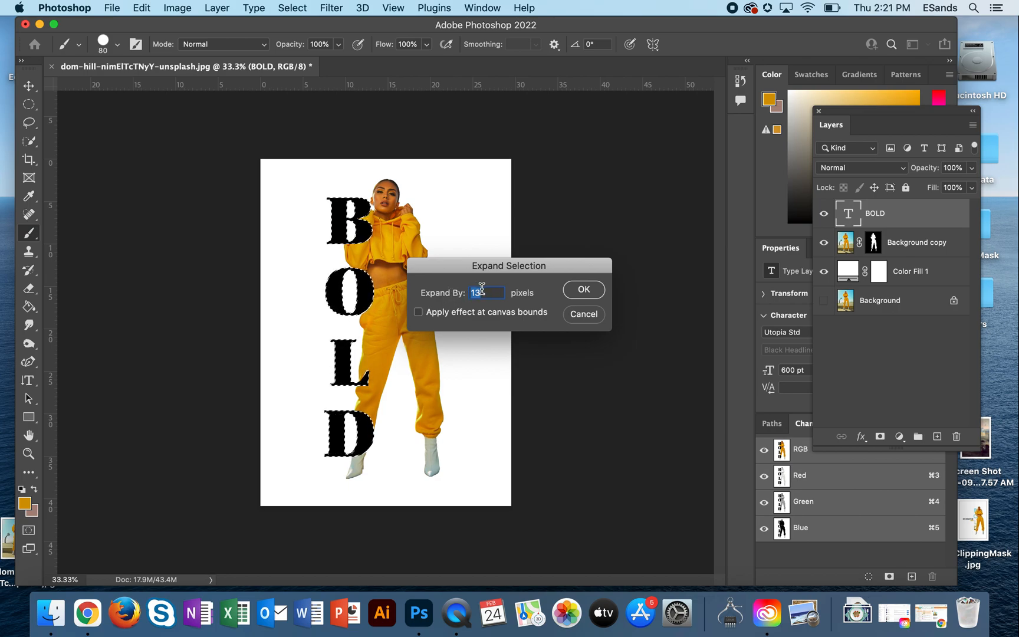
pyautogui.click(586, 289)
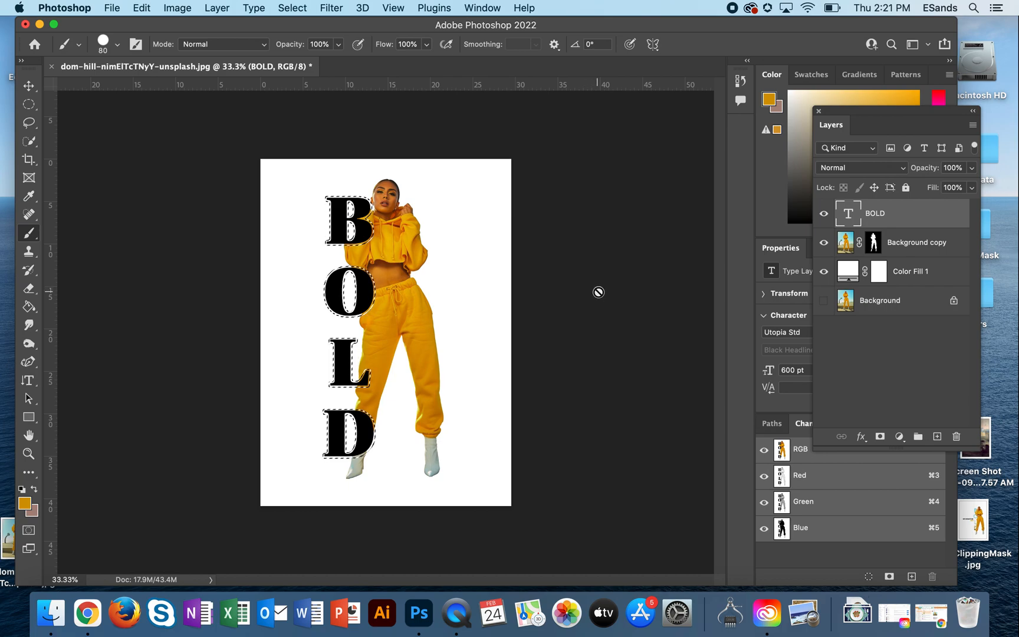
# Fill the expanded text selection with black on the Background copy layer's mask, and clear the selection
pyautogui.click(874, 242)
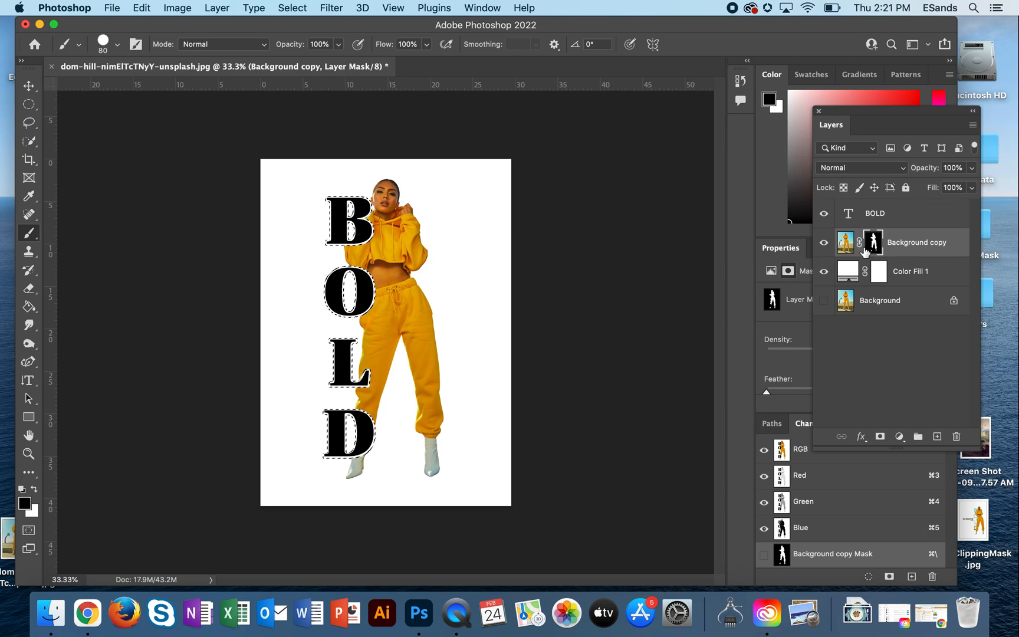
pyautogui.press('super+d')
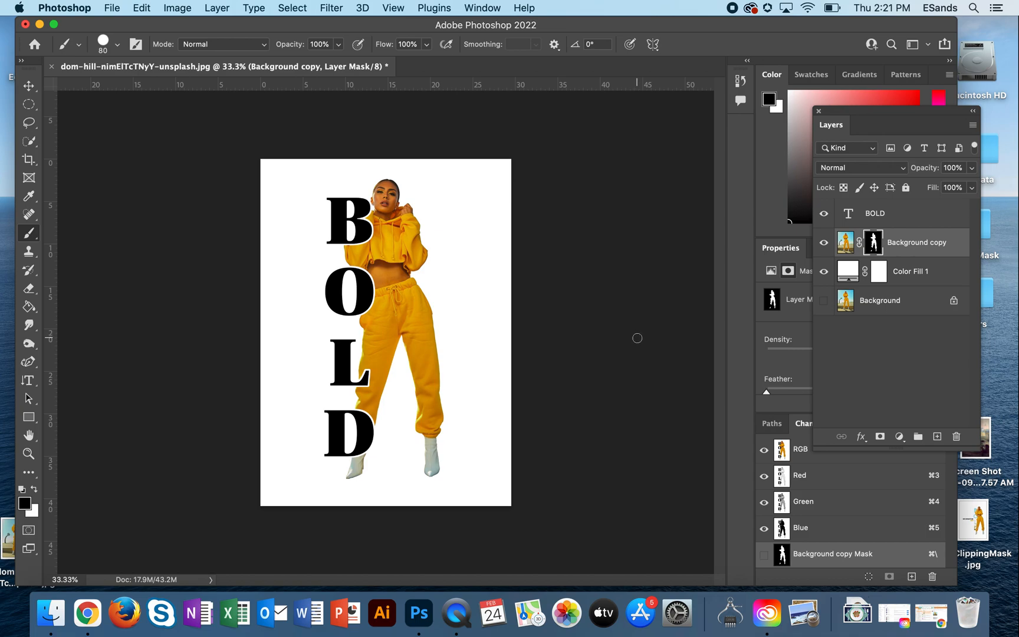
# Unlock the Background layer, select all four layers and shift them left together, leaving empty space beside the woman
pyautogui.click(953, 302)
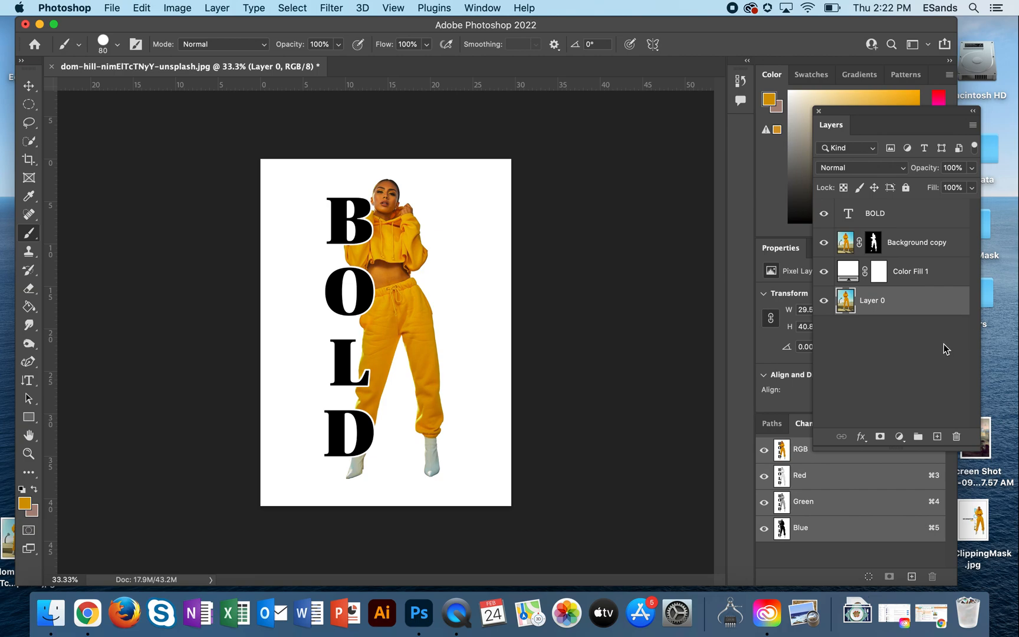
pyautogui.keyDown('shift'); pyautogui.click(922, 272); pyautogui.keyUp('shift')
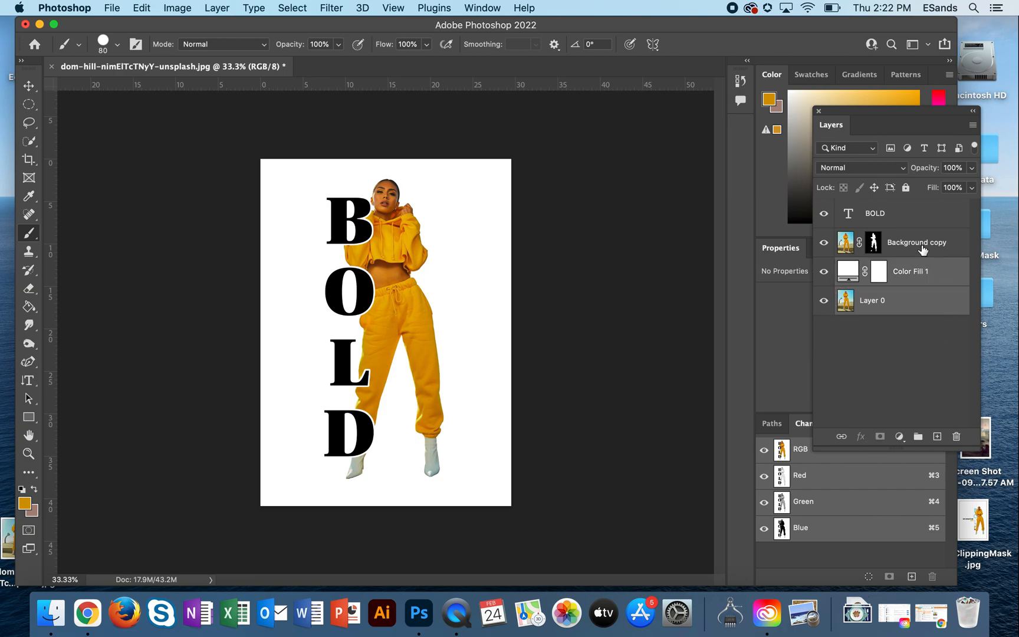
pyautogui.keyDown('shift'); pyautogui.click(922, 249); pyautogui.keyUp('shift')
pyautogui.keyDown('shift'); pyautogui.click(918, 213); pyautogui.keyUp('shift')
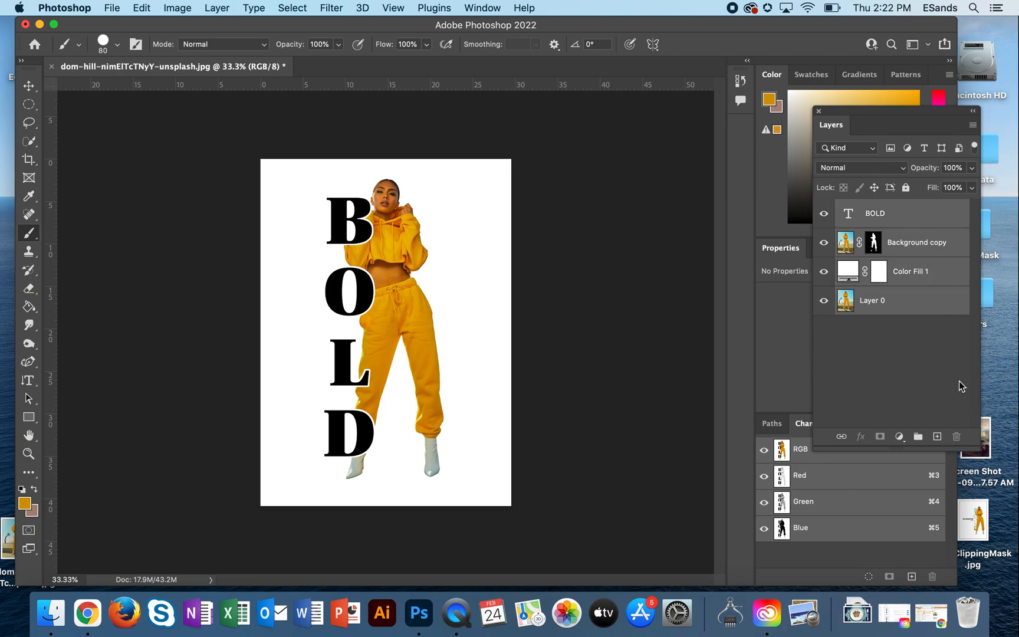
pyautogui.press('v')
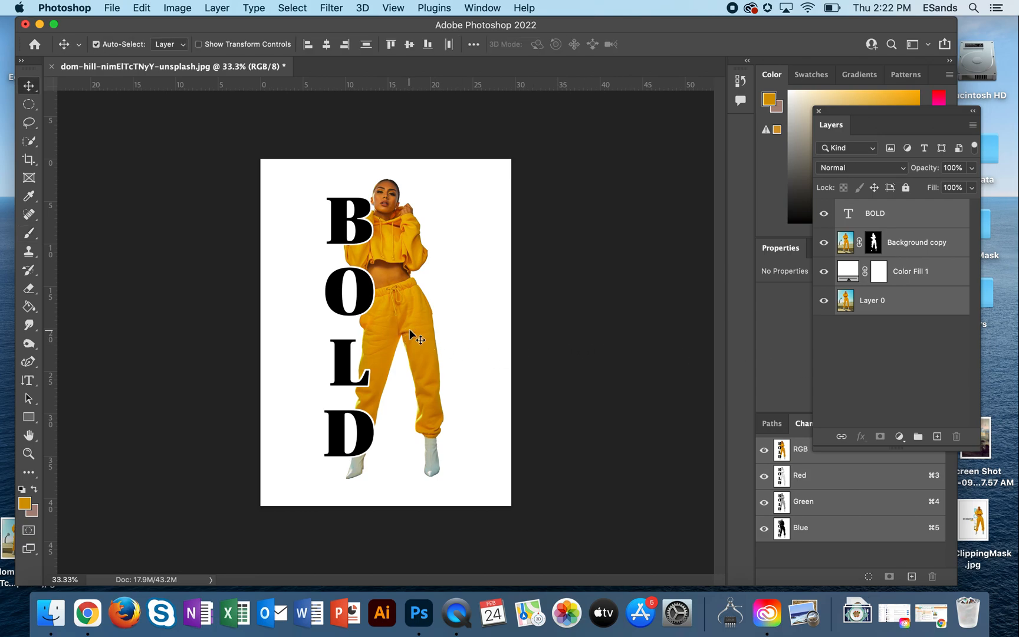
pyautogui.moveTo(414, 326); pyautogui.dragTo(391, 330)
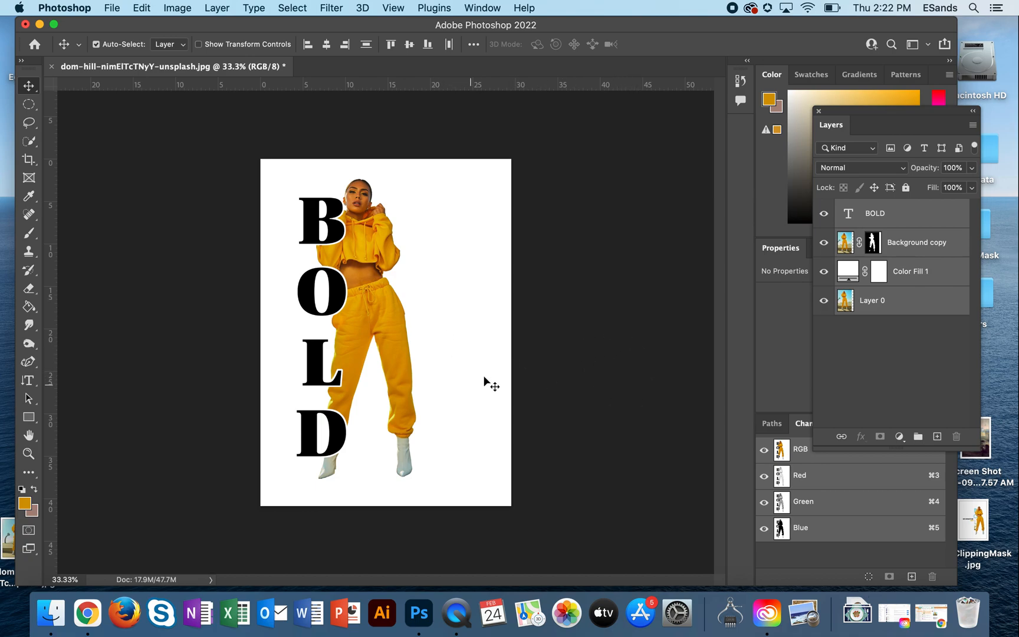
pyautogui.click(631, 304)
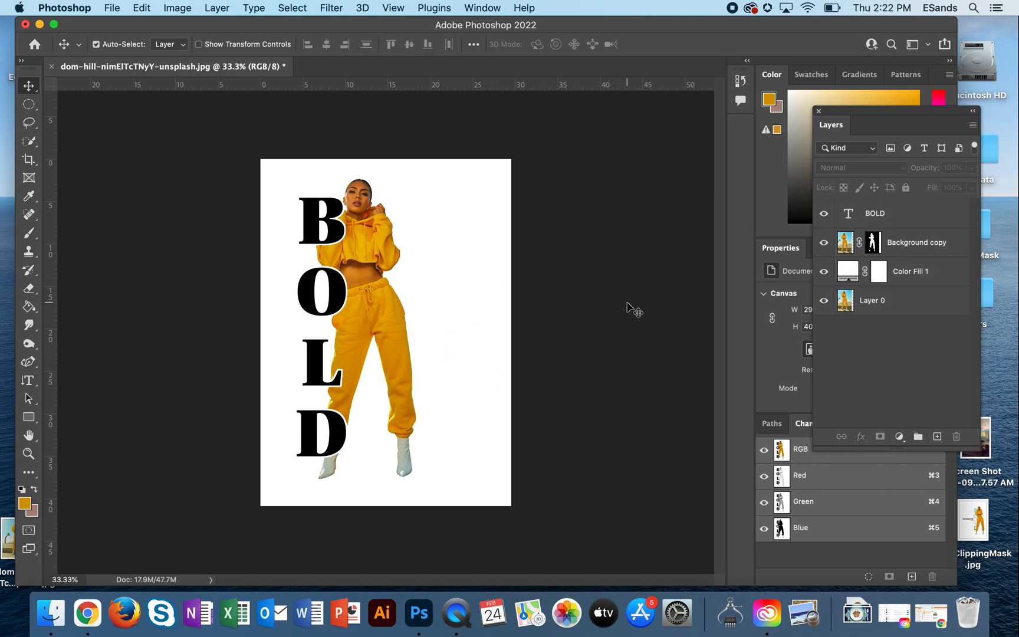
# Duplicate Layer 0 and hide the duplicate
pyautogui.click(884, 223)
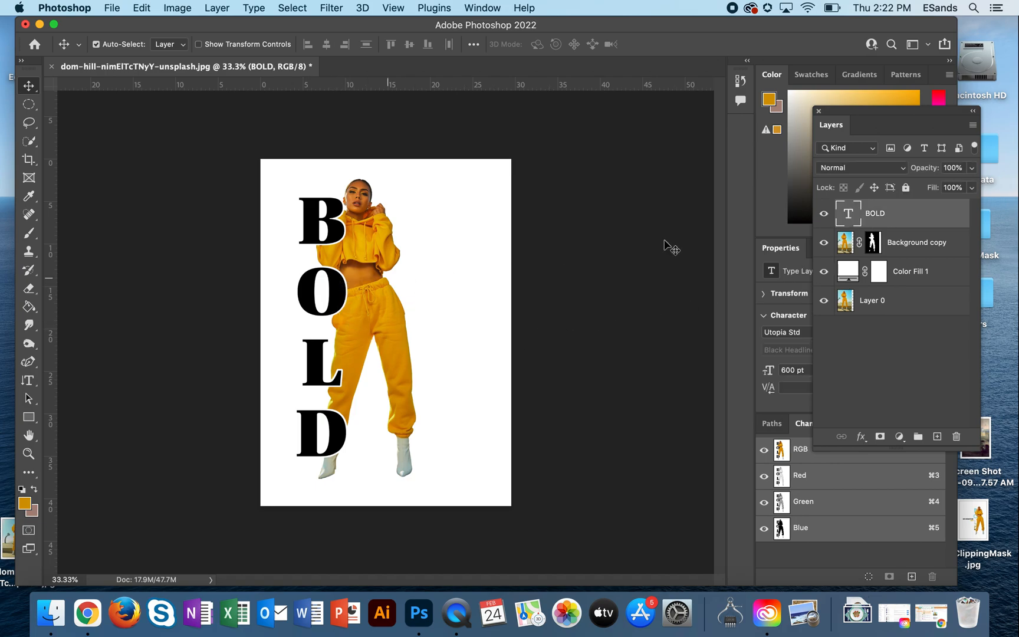
pyautogui.click(870, 307)
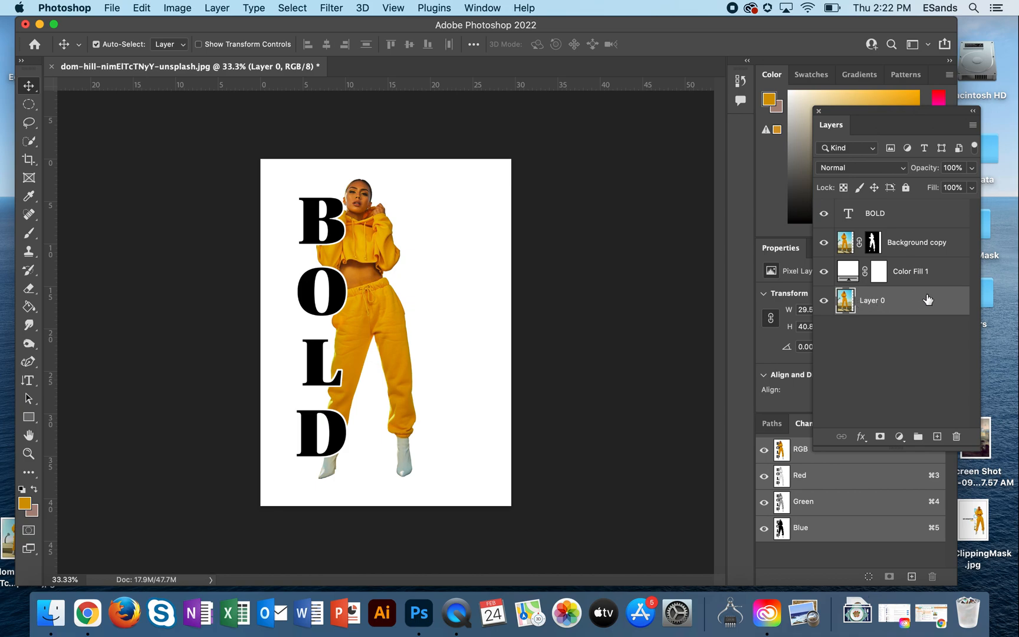
pyautogui.press('super+j')
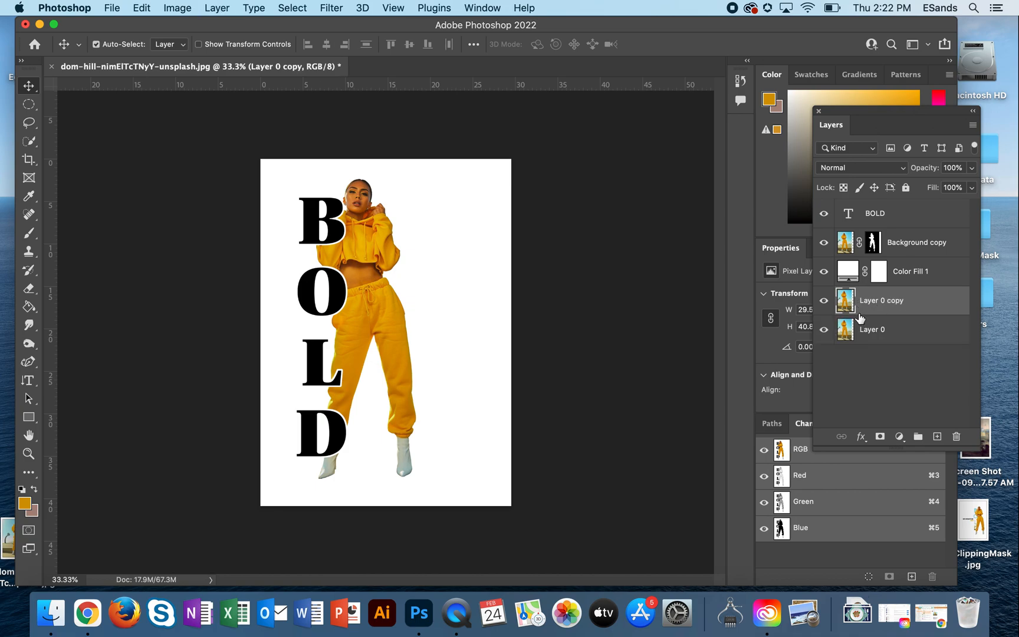
pyautogui.click(824, 329)
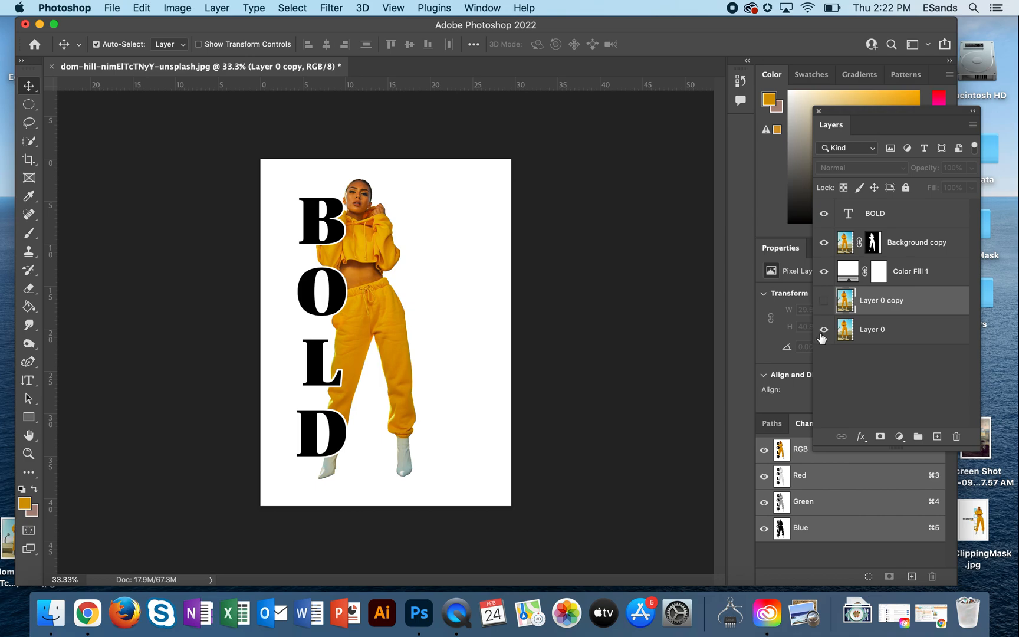
# Show Layer 0 copy, move it above the BOLD text layer and clip it to the letters with a clipping mask
pyautogui.click(824, 300)
pyautogui.moveTo(922, 301); pyautogui.dragTo(920, 205)
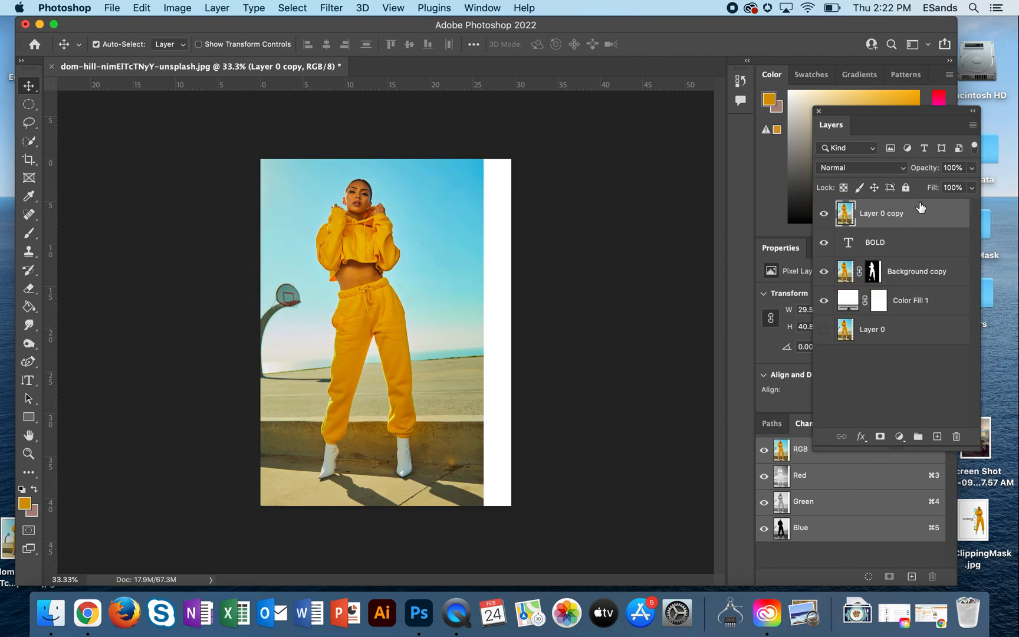
pyautogui.rightClick(919, 220)
pyautogui.click(802, 500)
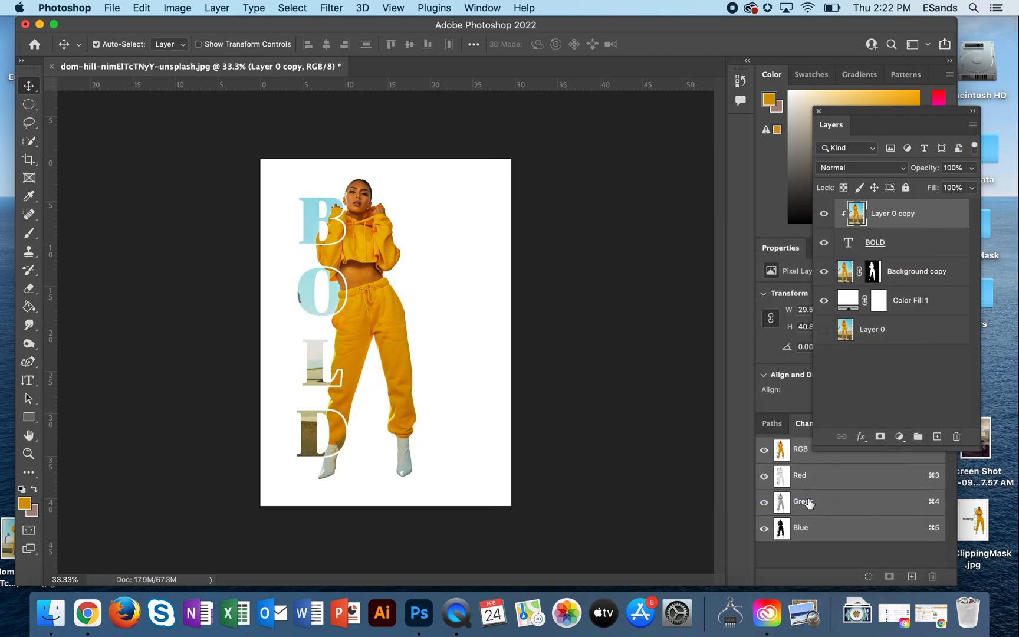
pyautogui.rightClick(940, 218)
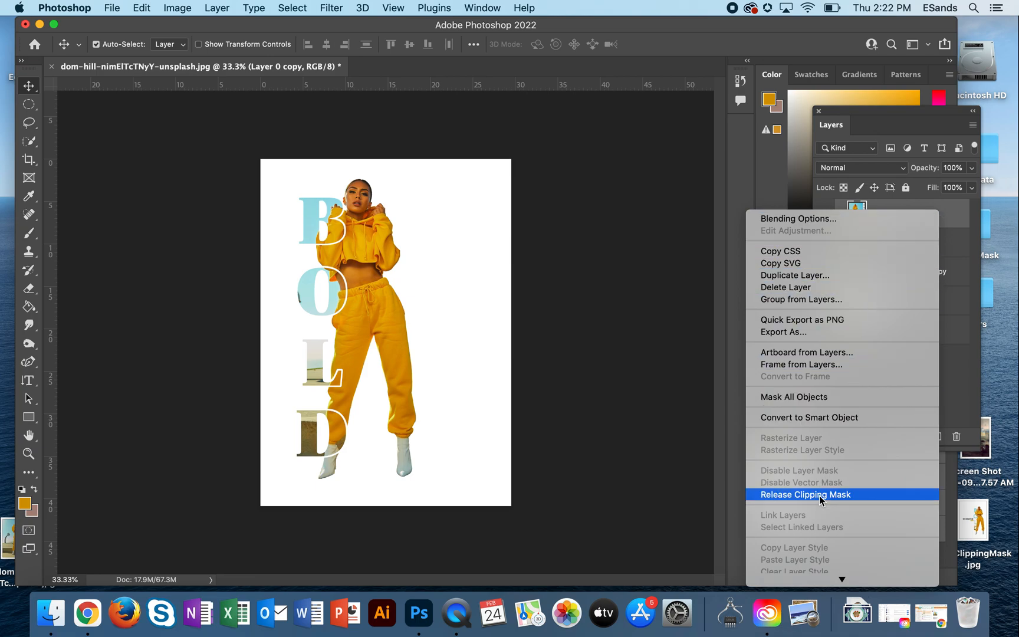
pyautogui.click(955, 218)
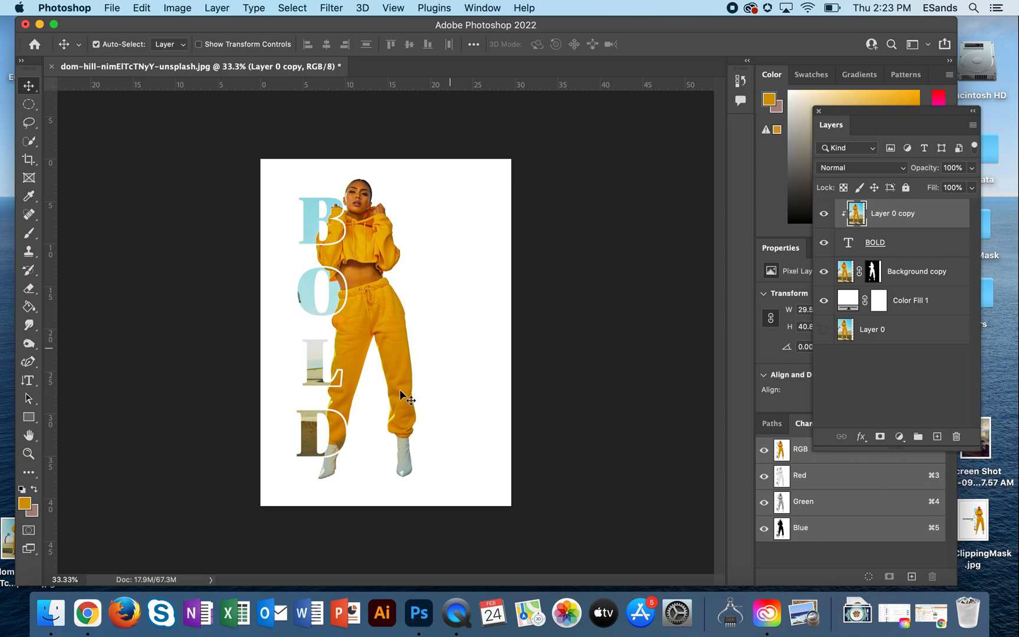
# Draw a horizontal text box in the white space beside the woman's legs and set its font size to 48 pt
pyautogui.moveTo(28, 381); pyautogui.dragTo(75, 375)
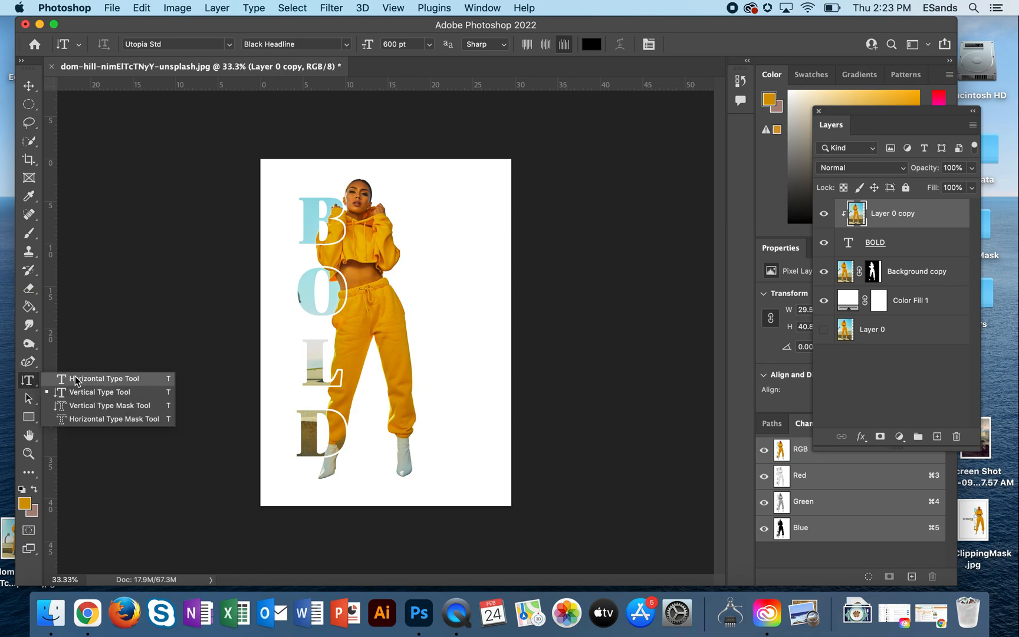
pyautogui.click(82, 376)
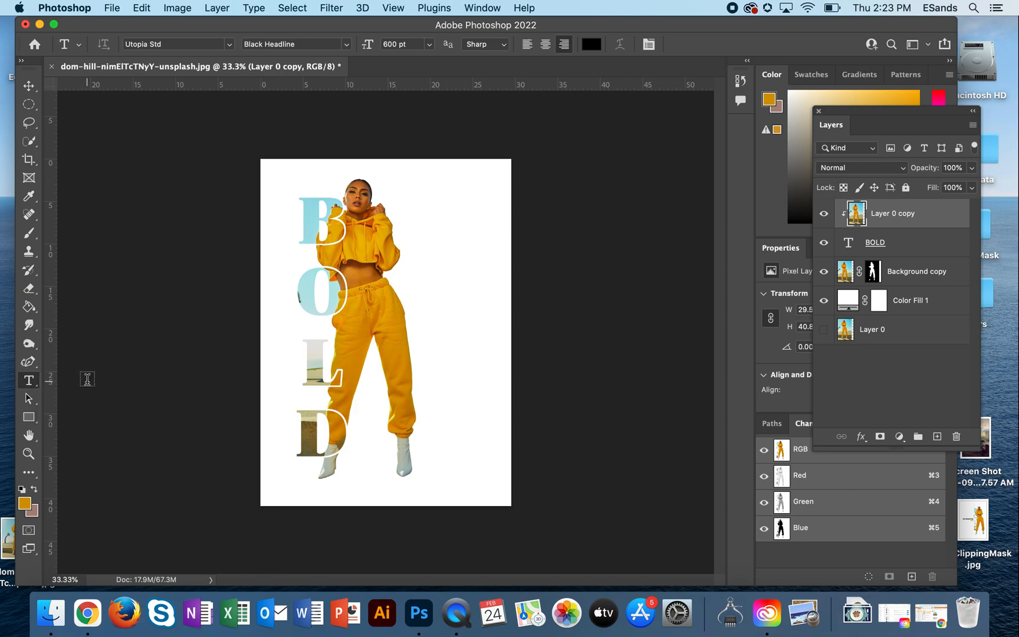
pyautogui.moveTo(415, 318); pyautogui.dragTo(496, 348)
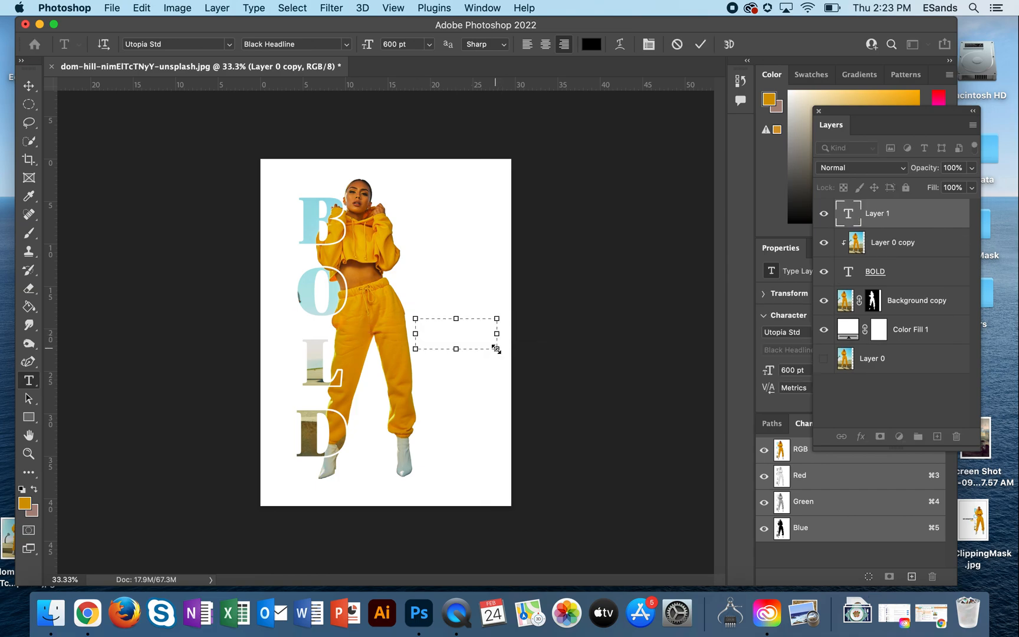
pyautogui.click(406, 45)
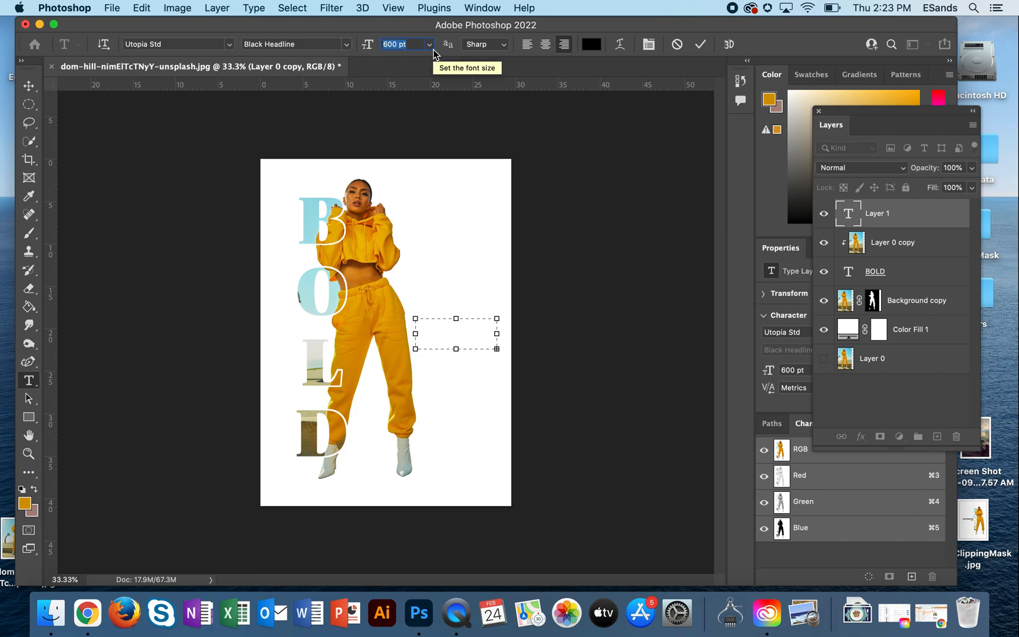
pyautogui.write('48')
pyautogui.press('Return')
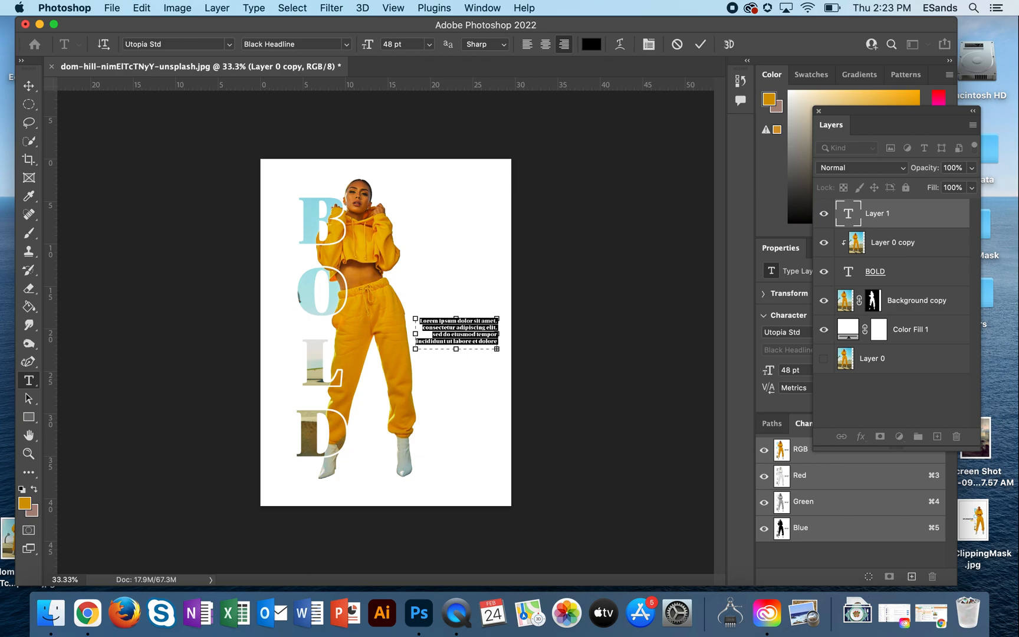
# Replace the placeholder text in the new box with "I want to be SEEN"
pyautogui.press('BackSpace')
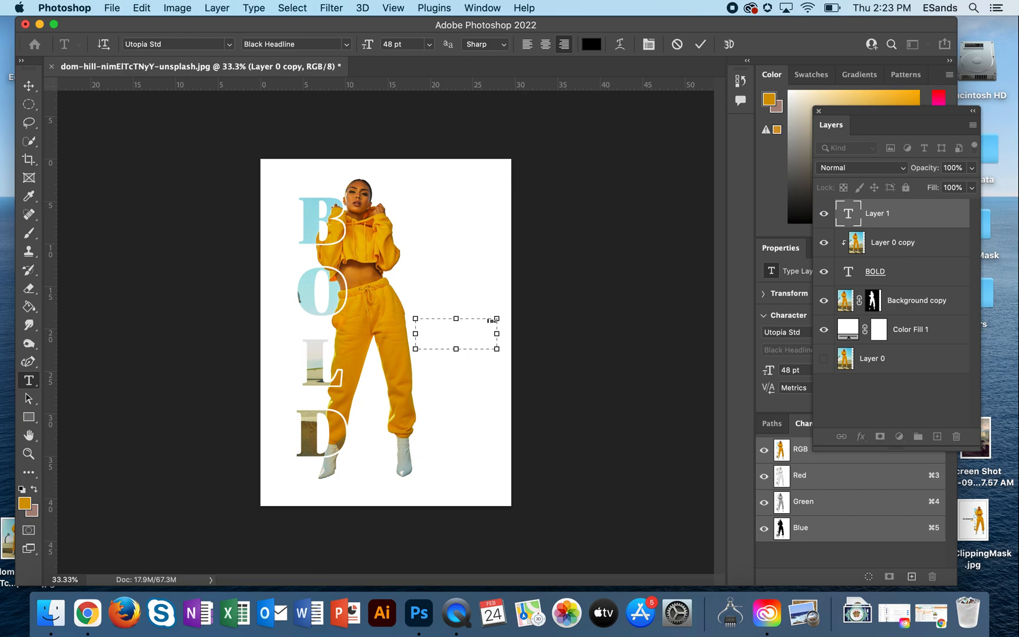
pyautogui.write('I need to be')
pyautogui.press('BackSpace')
pyautogui.press('BackSpace')
pyautogui.press('BackSpace')
pyautogui.press('BackSpace')
pyautogui.press('BackSpace')
pyautogui.press('BackSpace')
pyautogui.write('wer of being')
pyautogui.press('BackSpace')
pyautogui.press('BackSpace')
pyautogui.press('BackSpace')
pyautogui.press('BackSpace')
pyautogui.press('BackSpace')
pyautogui.press('BackSpace')
pyautogui.press('BackSpace')
pyautogui.press('BackSpace')
pyautogui.press('BackSpace')
pyautogui.press('BackSpace')
pyautogui.press('BackSpace')
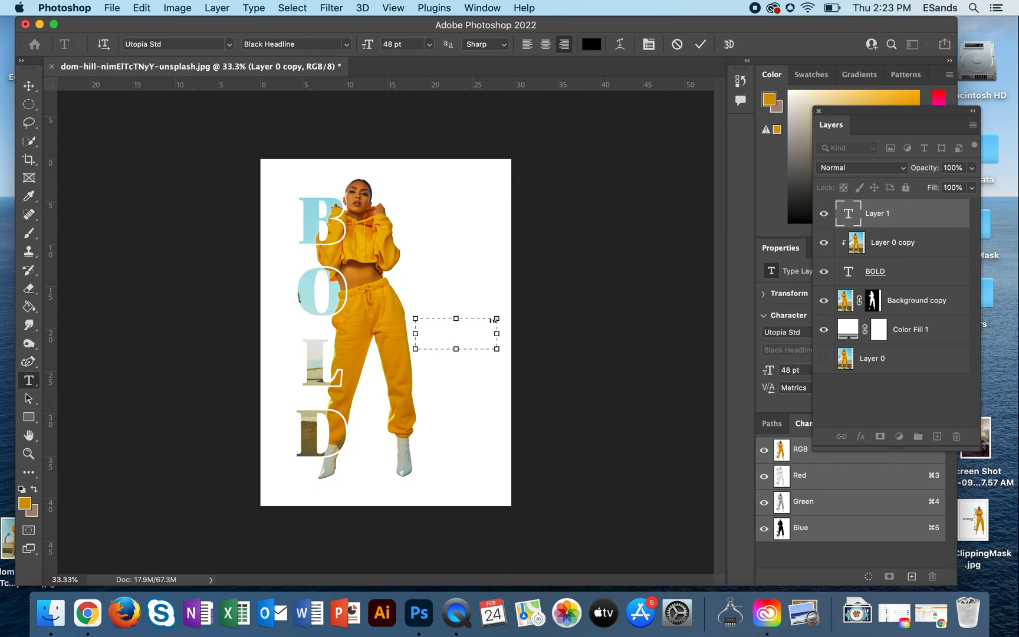
pyautogui.write('be Stron')
# Select the whole "I want to be SEEN" text, try sizes of 70, 800 and 80 pt, and settle on 90 pt
pyautogui.moveTo(450, 319); pyautogui.dragTo(497, 321)
pyautogui.click(407, 44)
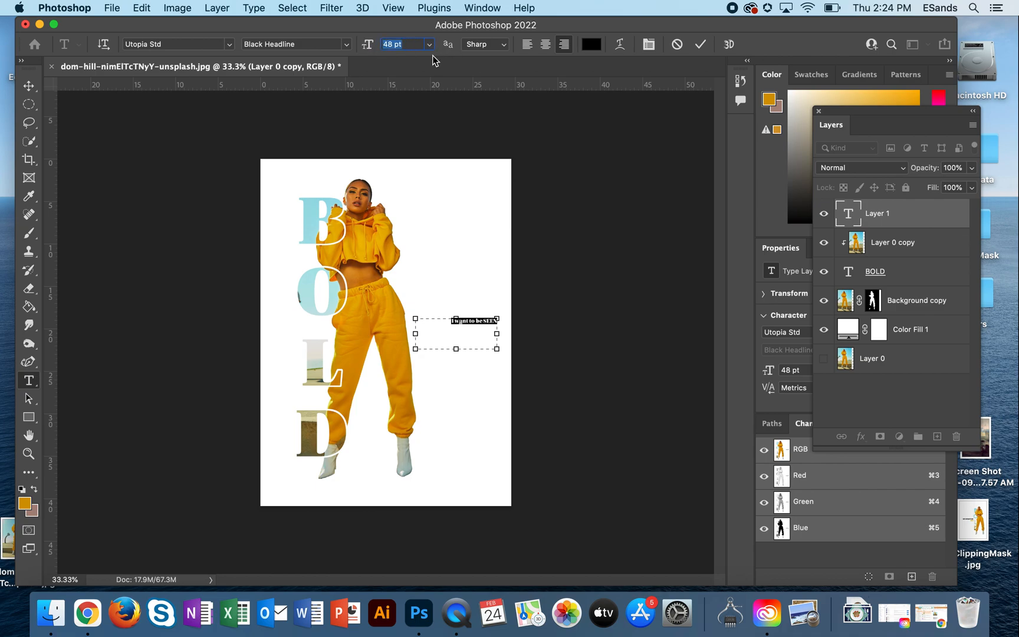
pyautogui.write('70')
pyautogui.press('Return')
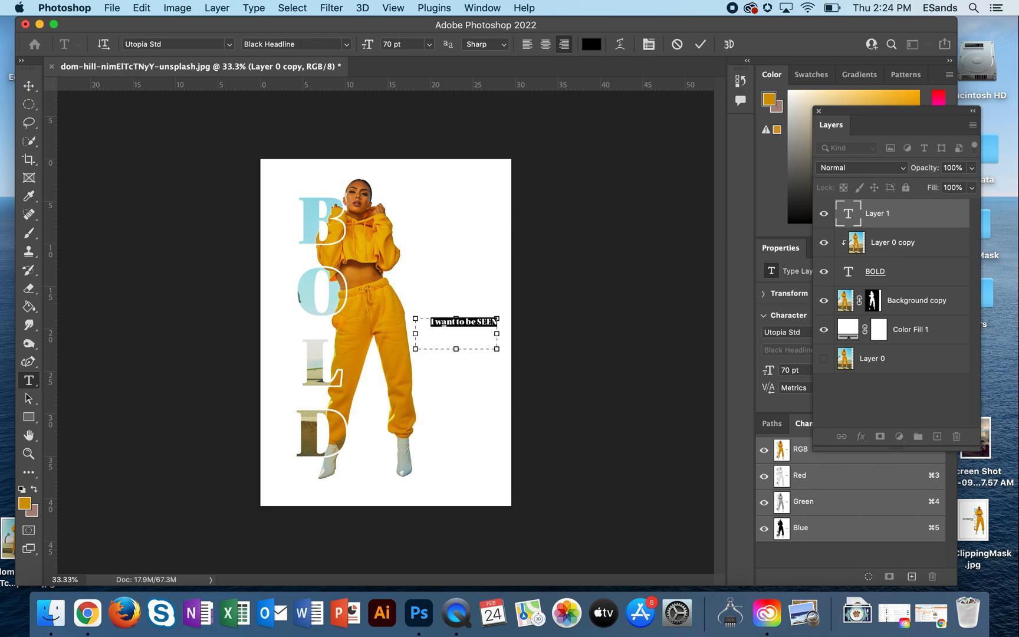
pyautogui.click(392, 44)
pyautogui.write('800')
pyautogui.press('Return')
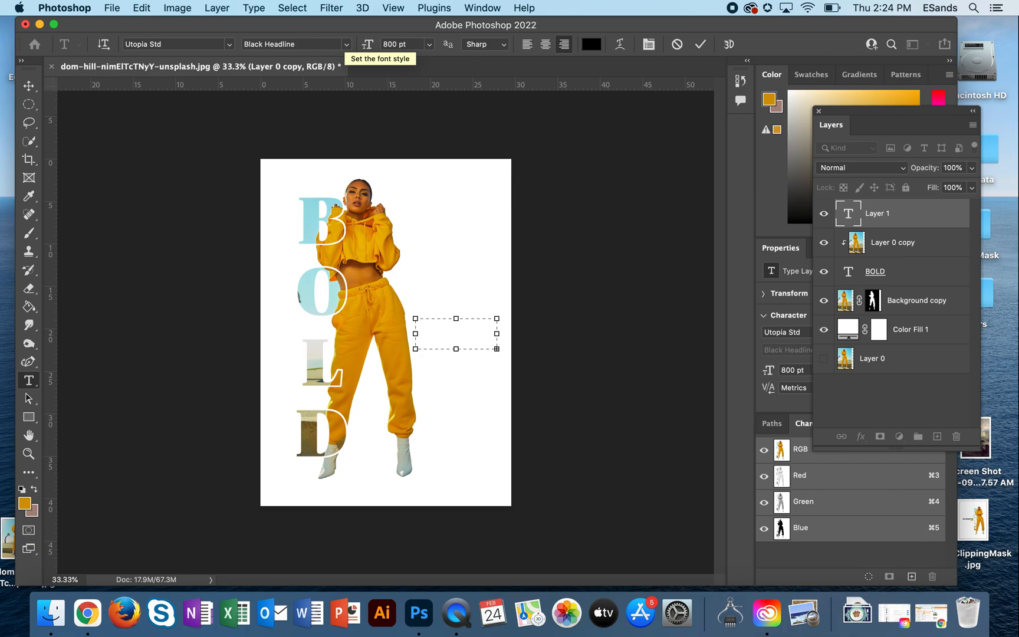
pyautogui.click(398, 44)
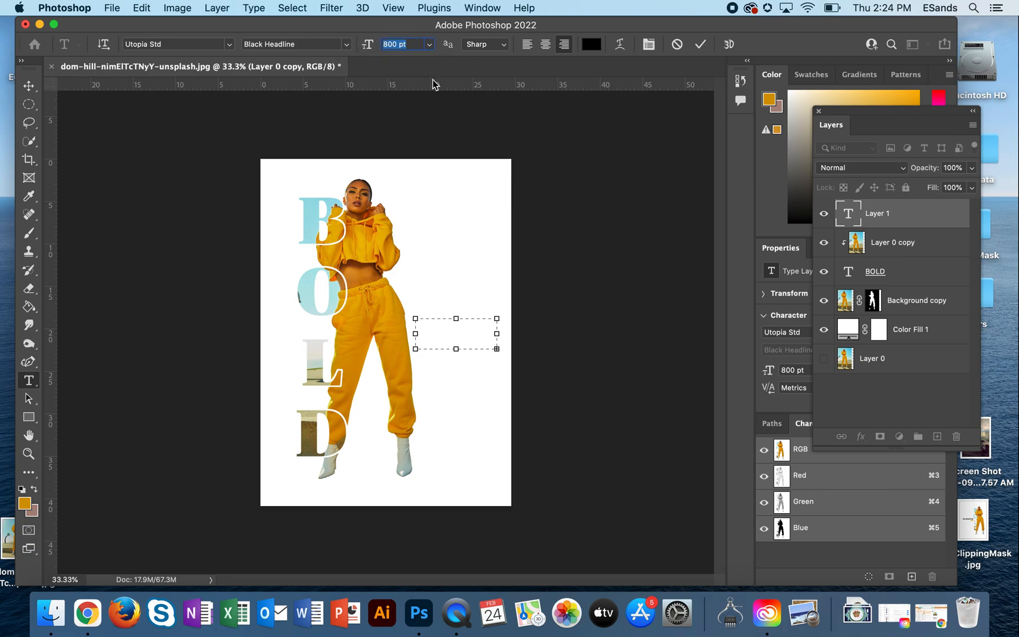
pyautogui.write('80')
pyautogui.press('Return')
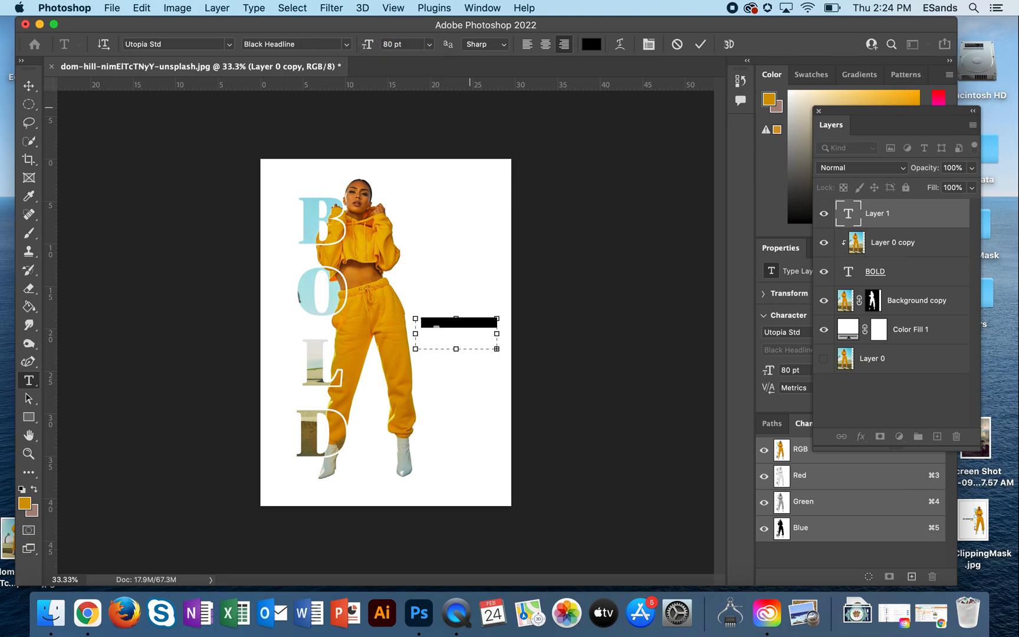
pyautogui.click(375, 43)
pyautogui.write('90')
pyautogui.press('Return')
# Try left and center alignment on the "I want to be SEEN" text, and return it to right alignment
pyautogui.click(527, 45)
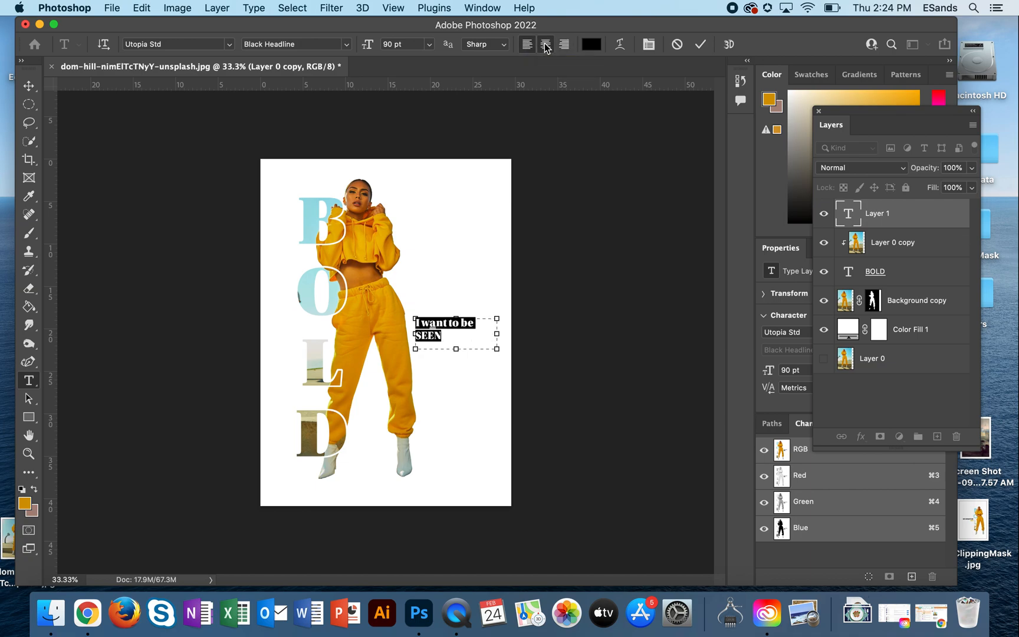
pyautogui.click(545, 46)
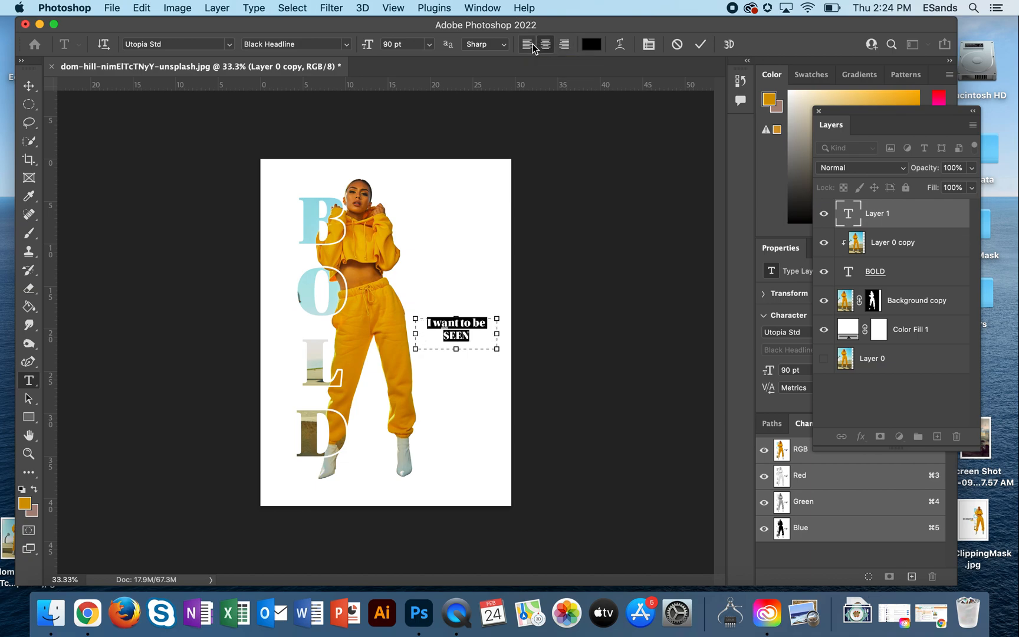
pyautogui.click(527, 46)
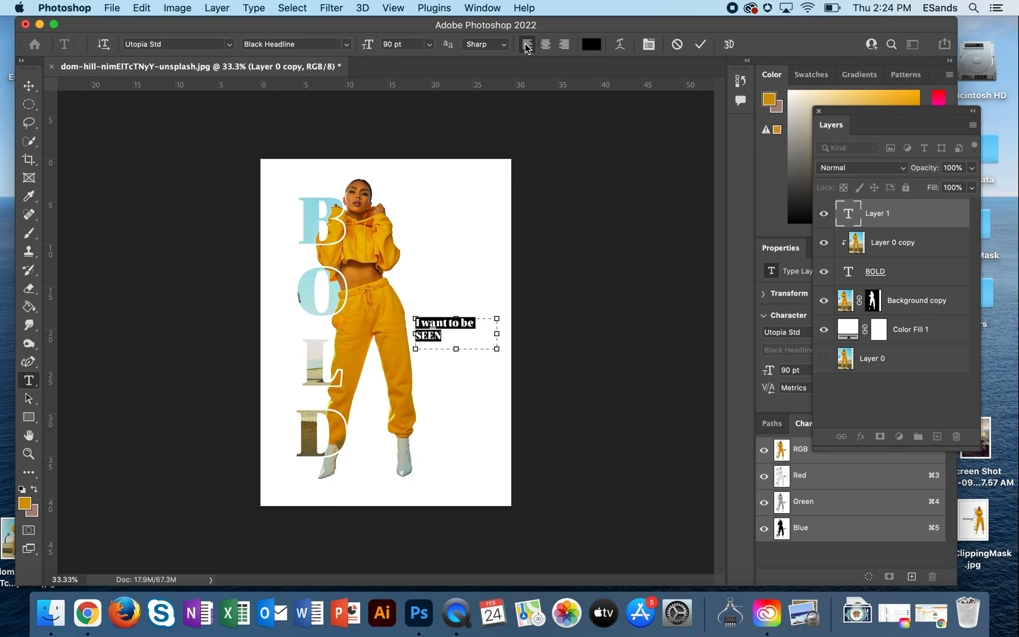
pyautogui.click(564, 45)
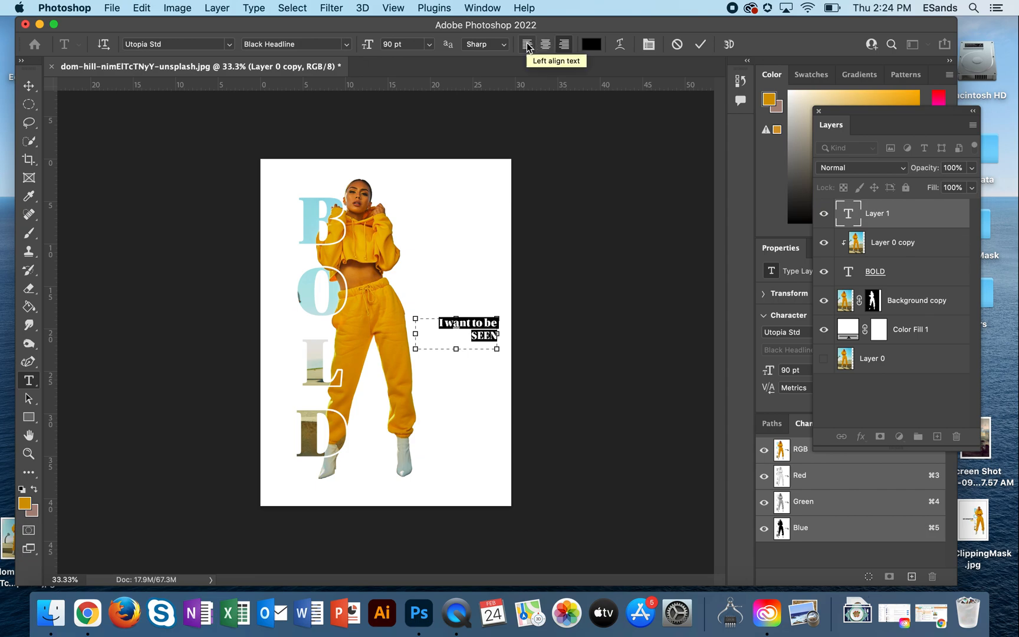
# Commit the "I want to be SEEN" text and move it slightly down and closer to the woman
pyautogui.click(29, 86)
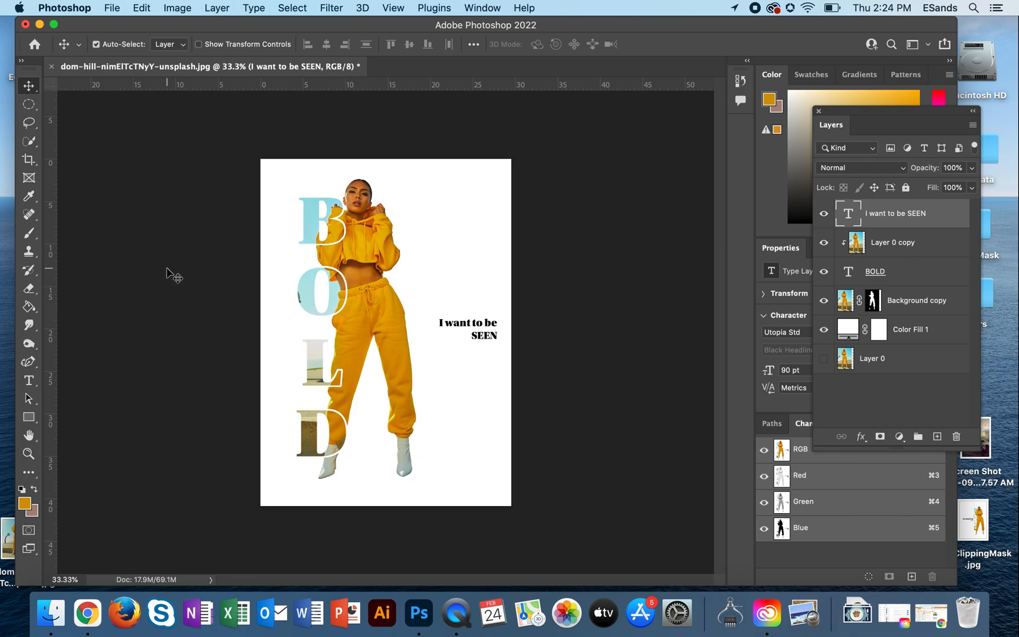
pyautogui.click(198, 281)
pyautogui.moveTo(478, 329)
pyautogui.mouseDown()
pyautogui.moveTo(485, 335)
pyautogui.moveTo(465, 331)
pyautogui.moveTo(451, 346)
pyautogui.moveTo(461, 327)
pyautogui.moveTo(470, 339)
pyautogui.mouseUp()
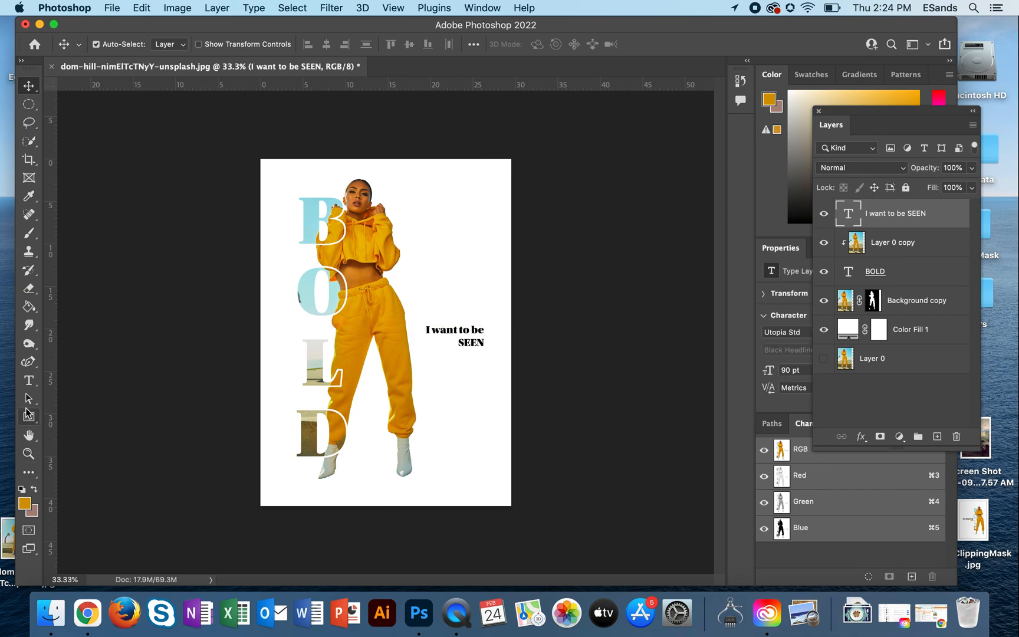
# Enlarge the whole "I want to be SEEN" text to 120 pt and move it clear of the woman's leg
pyautogui.click(28, 382)
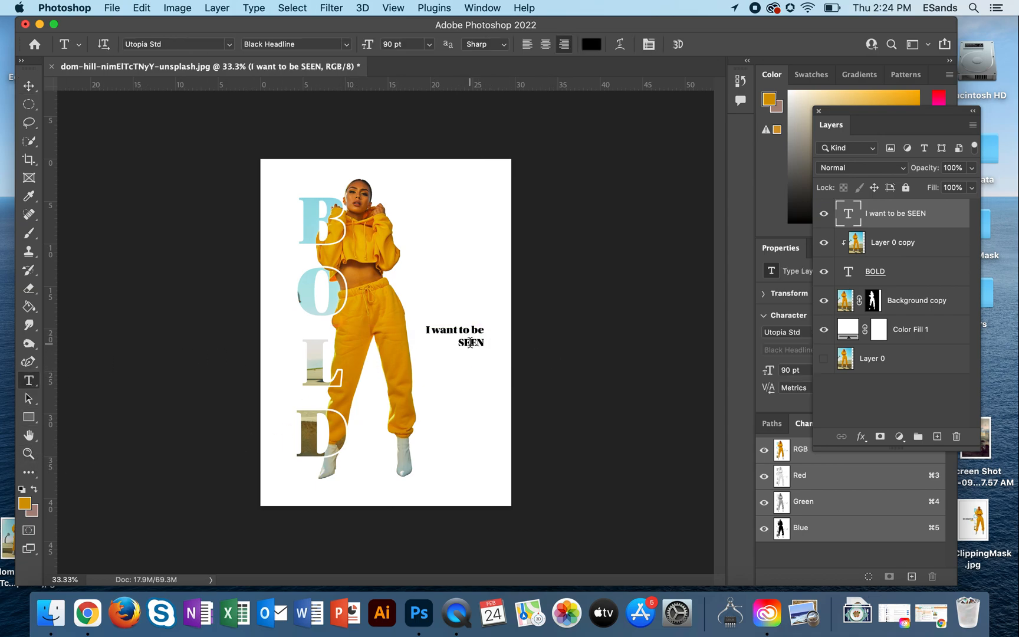
pyautogui.doubleClick(470, 343)
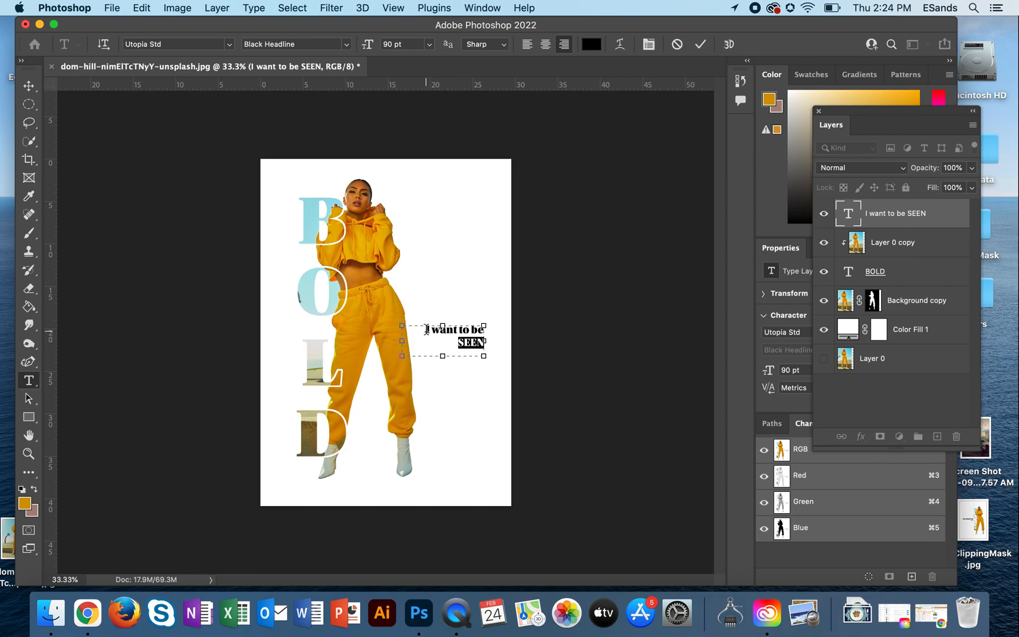
pyautogui.moveTo(426, 328); pyautogui.dragTo(525, 350)
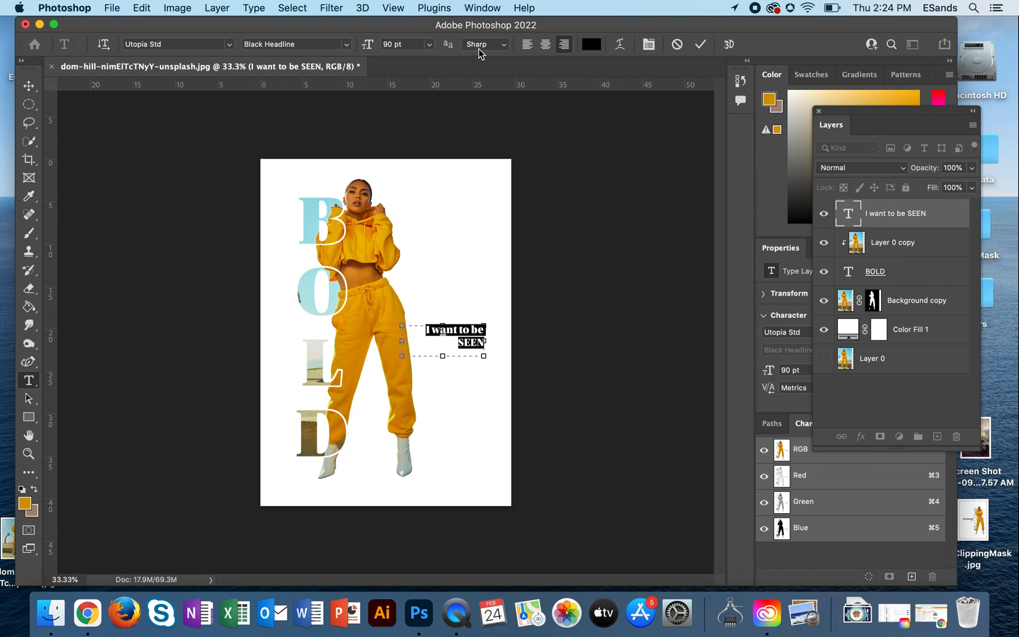
pyautogui.click(366, 42)
pyautogui.write('100')
pyautogui.press('Return')
pyautogui.click(366, 44)
pyautogui.write('1')
pyautogui.press('Return')
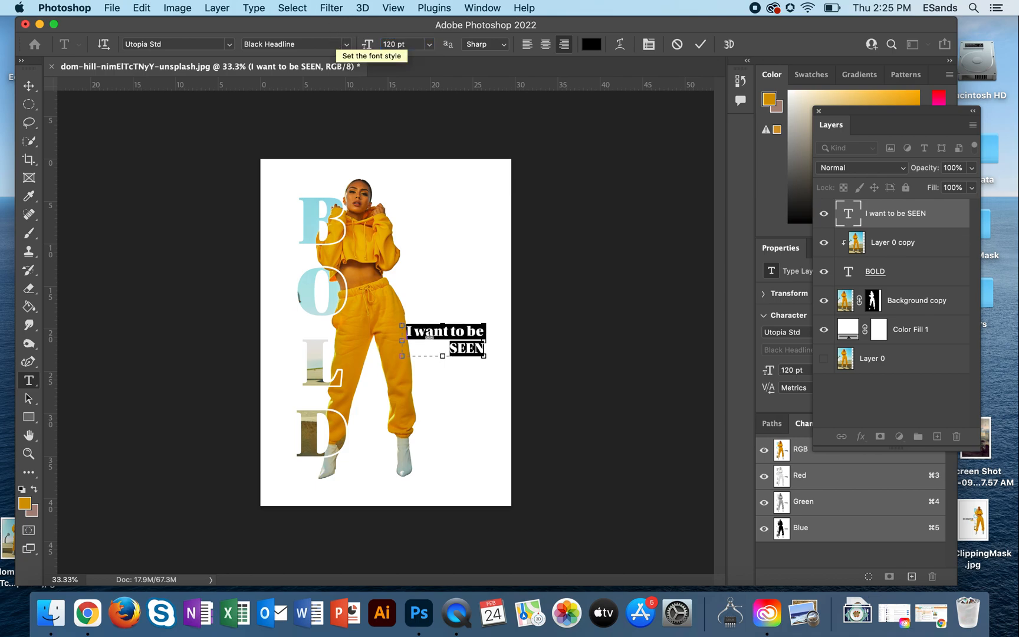
pyautogui.click(28, 85)
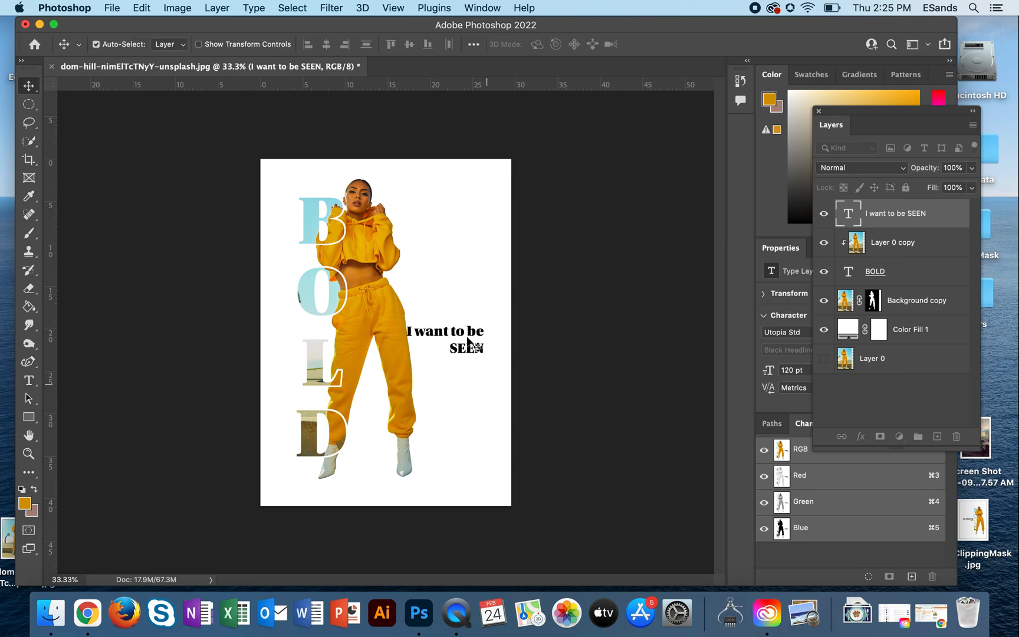
pyautogui.moveTo(466, 350); pyautogui.dragTo(476, 359)
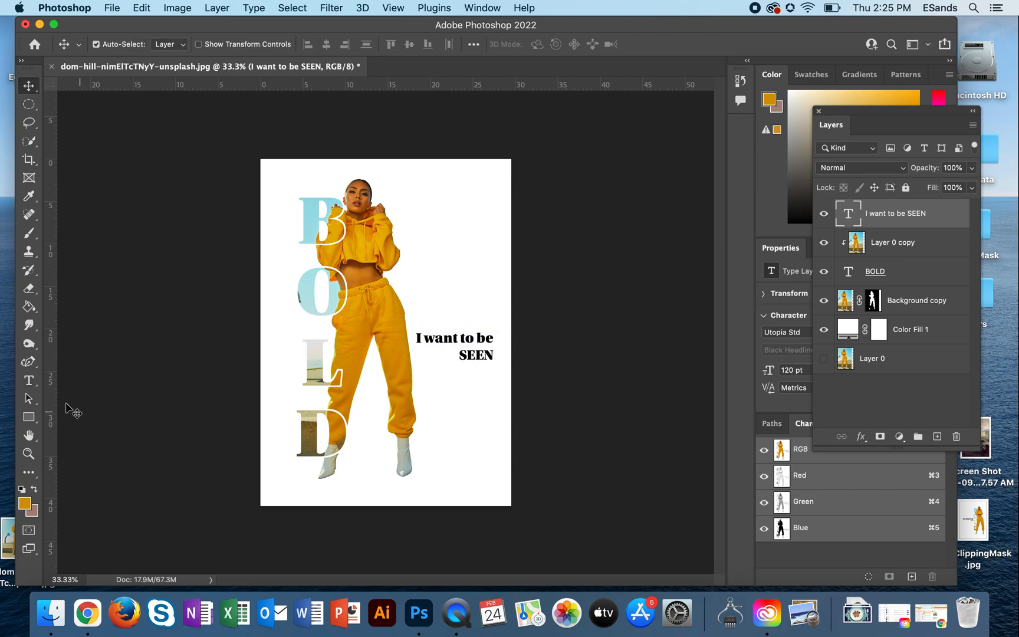
# Sample the orange of the woman's pants as the foreground color and get its hex code from the Color Picker
pyautogui.click(28, 383)
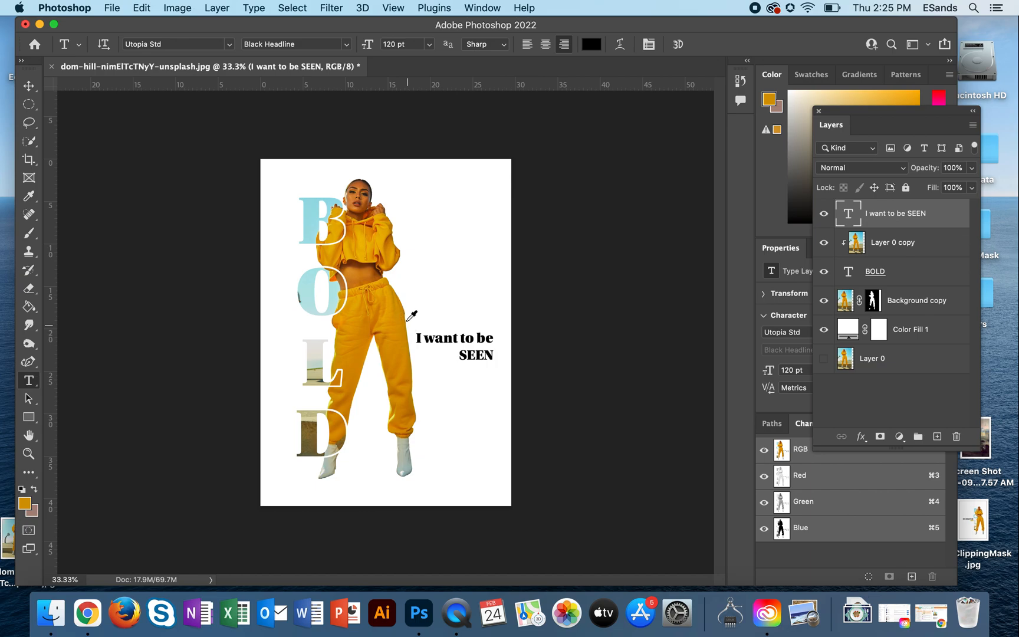
pyautogui.press('i')
pyautogui.click(399, 326)
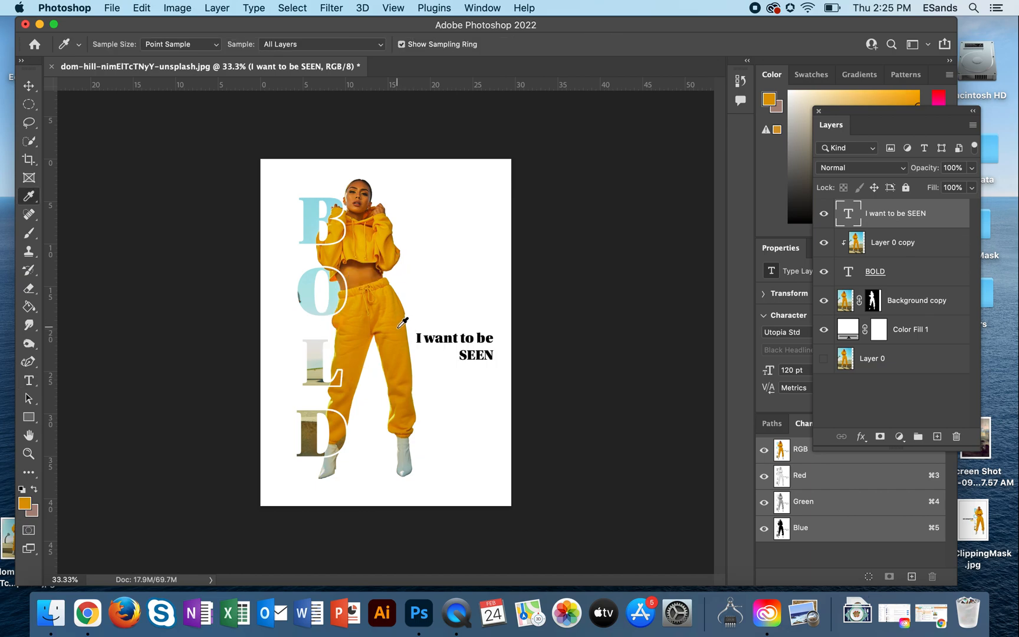
pyautogui.click(25, 504)
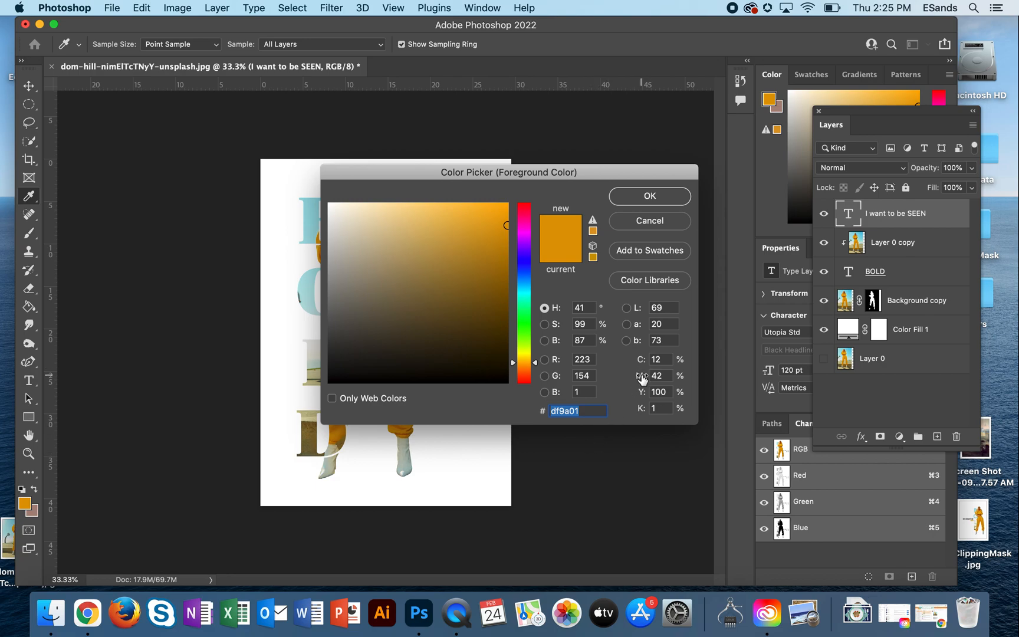
pyautogui.click(649, 195)
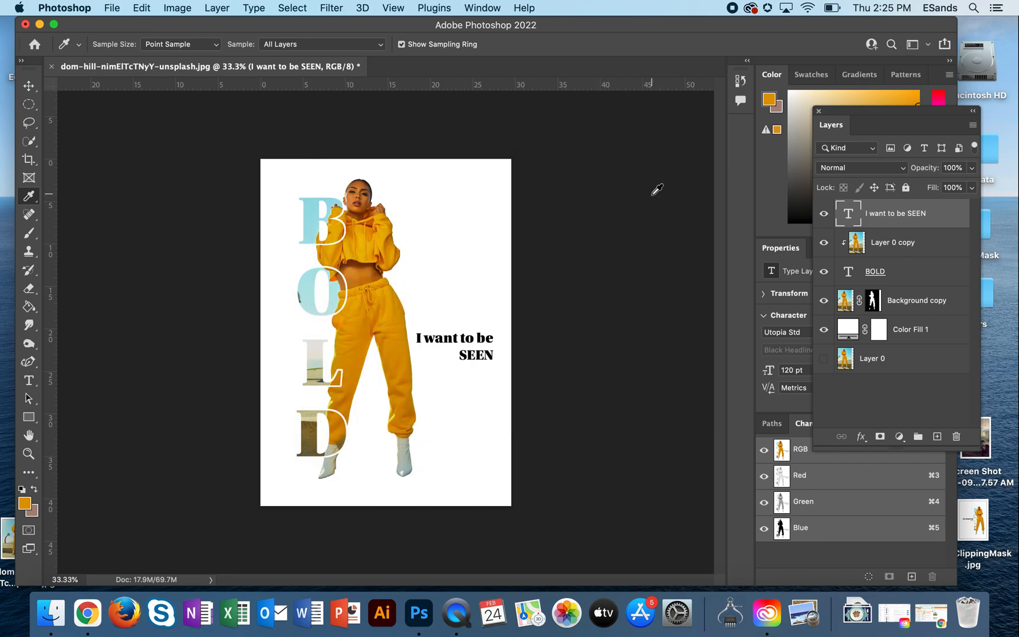
# Color the word SEEN with hex df9a01, commit the text edit and deselect all layers
pyautogui.click(28, 380)
pyautogui.moveTo(458, 354); pyautogui.dragTo(496, 354)
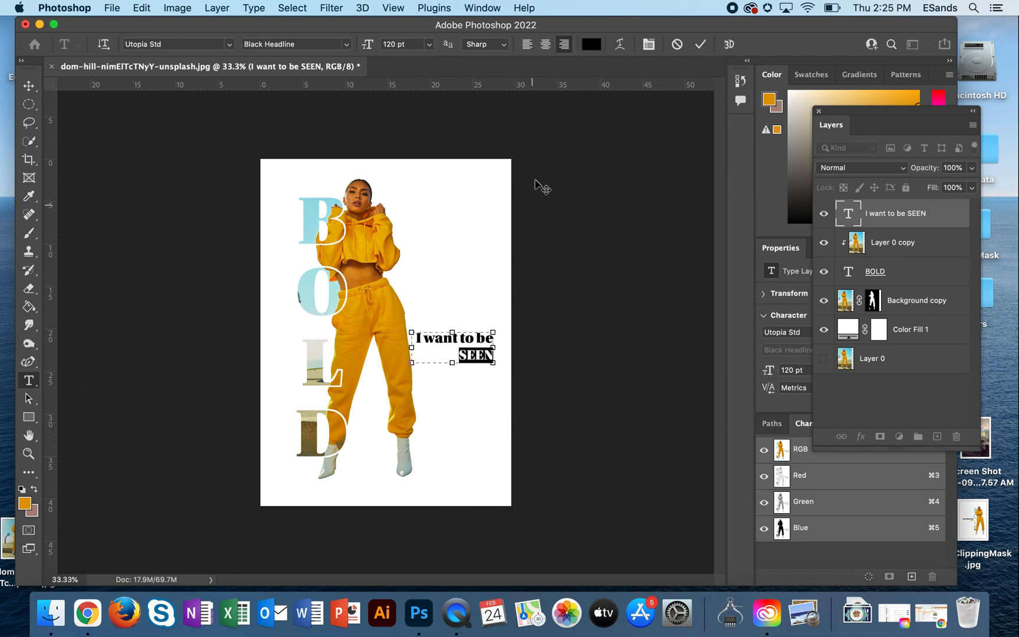
pyautogui.click(594, 46)
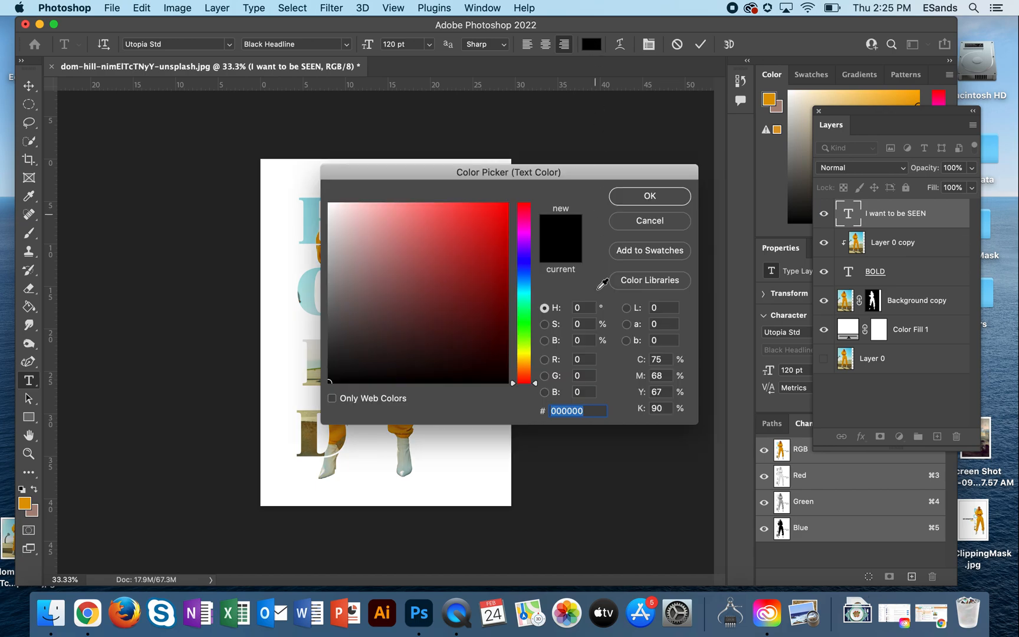
pyautogui.write('df9a01')
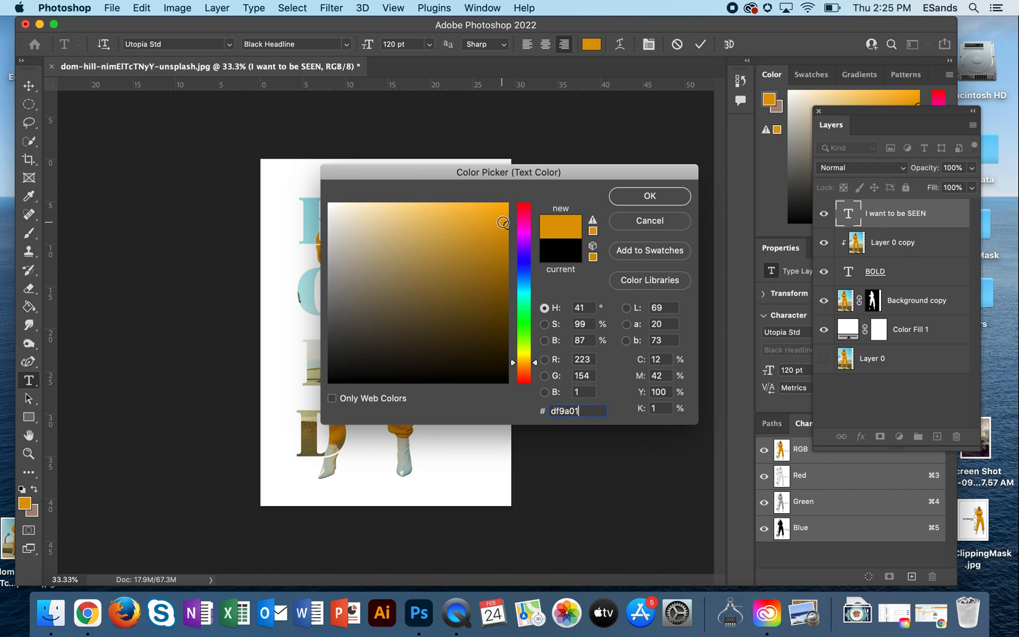
pyautogui.click(658, 198)
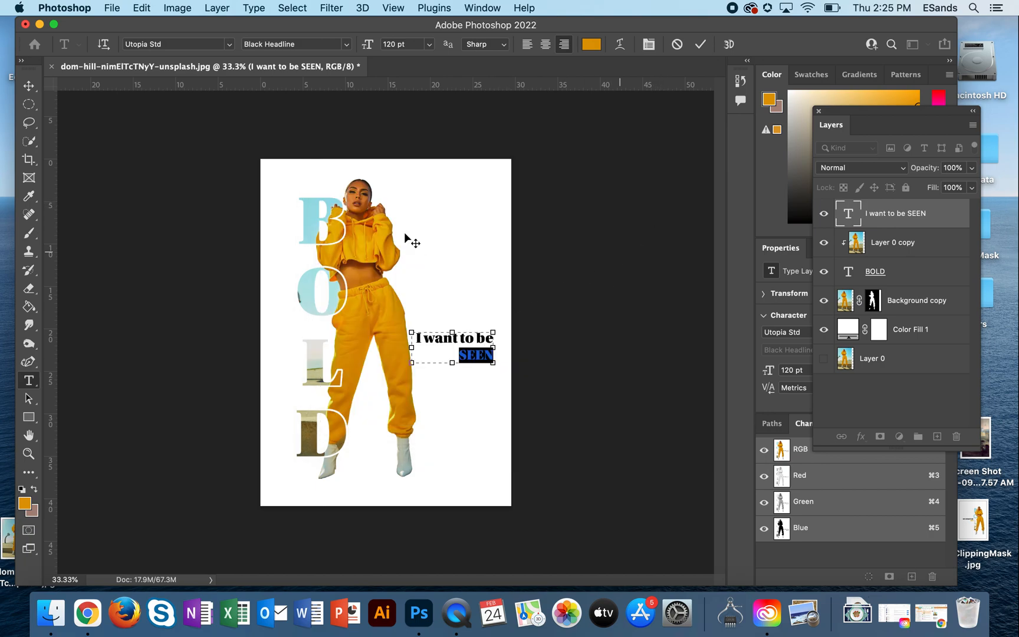
pyautogui.click(32, 88)
pyautogui.click(120, 164)
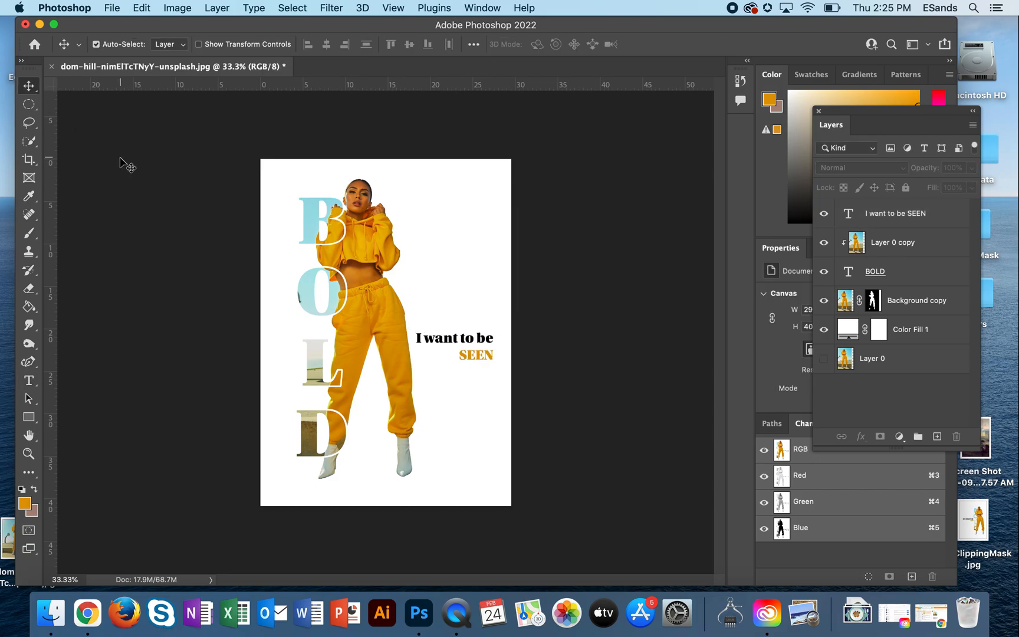